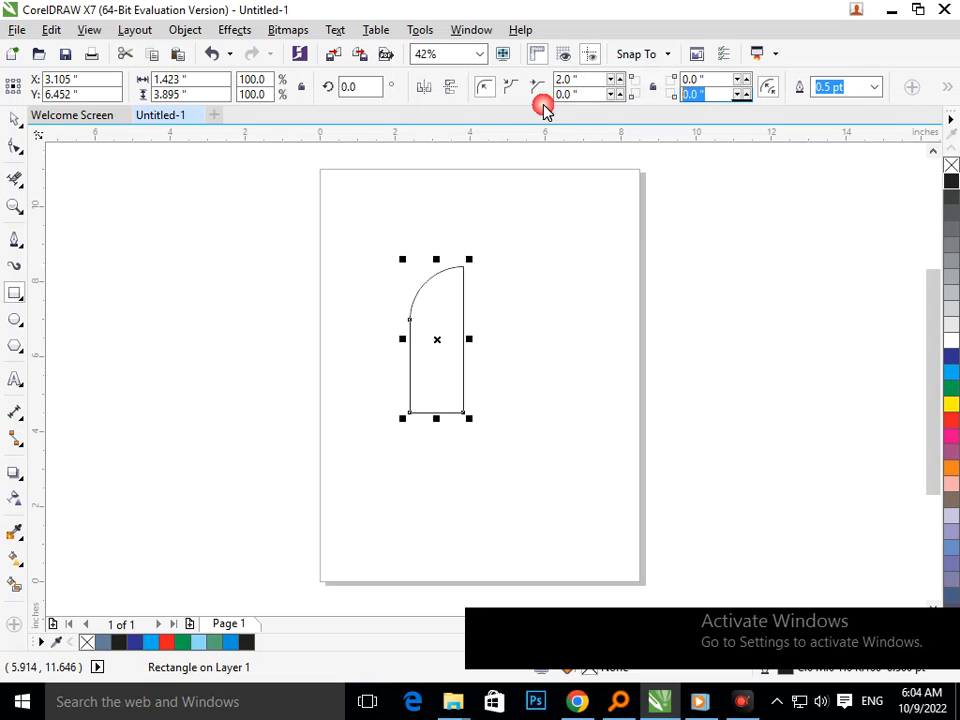
# Step: Round the rectangle's bottom-right corner to a 2-inch radius and place a copy of the shape up and to its left
pyautogui.write('2')
pyautogui.press('Return')
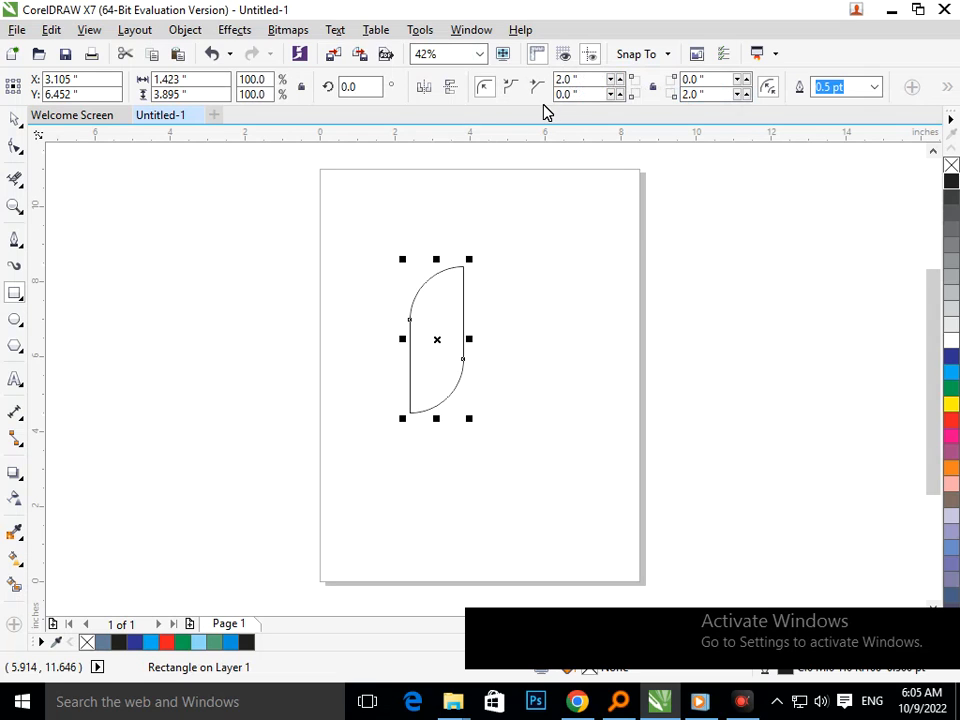
pyautogui.click(16, 119)
pyautogui.moveTo(456, 356); pyautogui.dragTo(381, 334)
# Step: Rotate the copy to 270° and move it above the upright shape so that their right edges line up
pyautogui.click(363, 376)
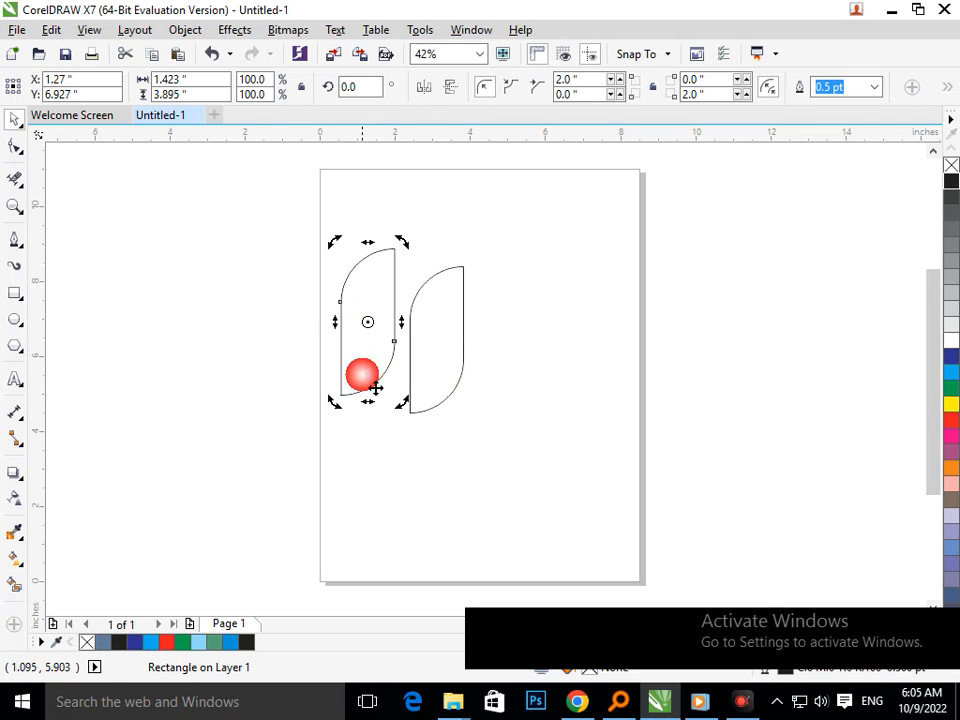
pyautogui.moveTo(336, 403); pyautogui.dragTo(261, 289)
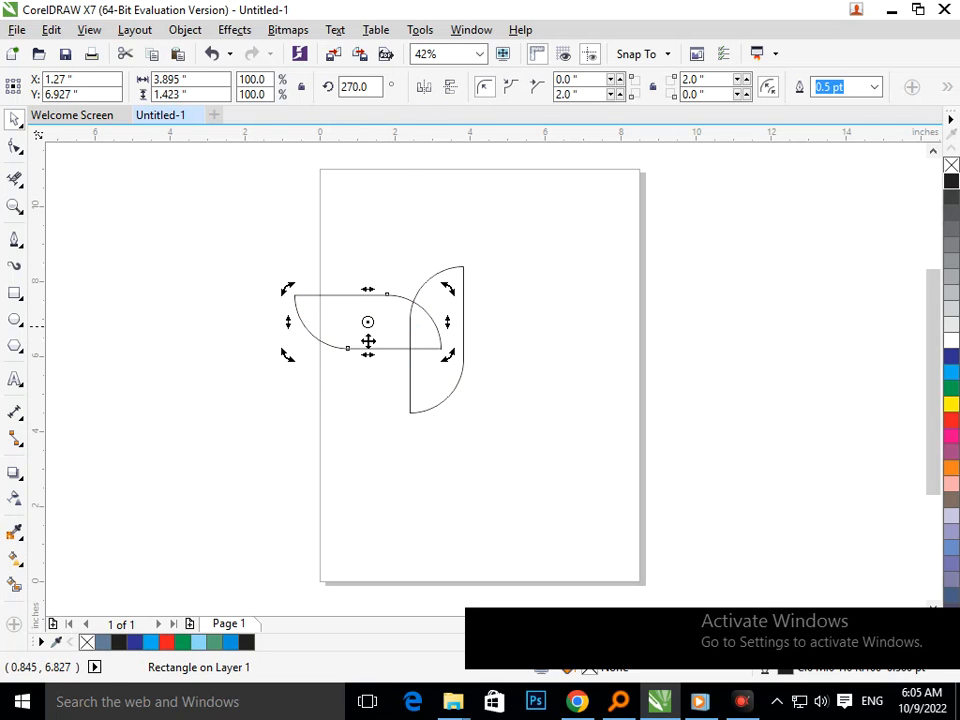
pyautogui.click(364, 409)
pyautogui.moveTo(375, 338); pyautogui.dragTo(400, 252)
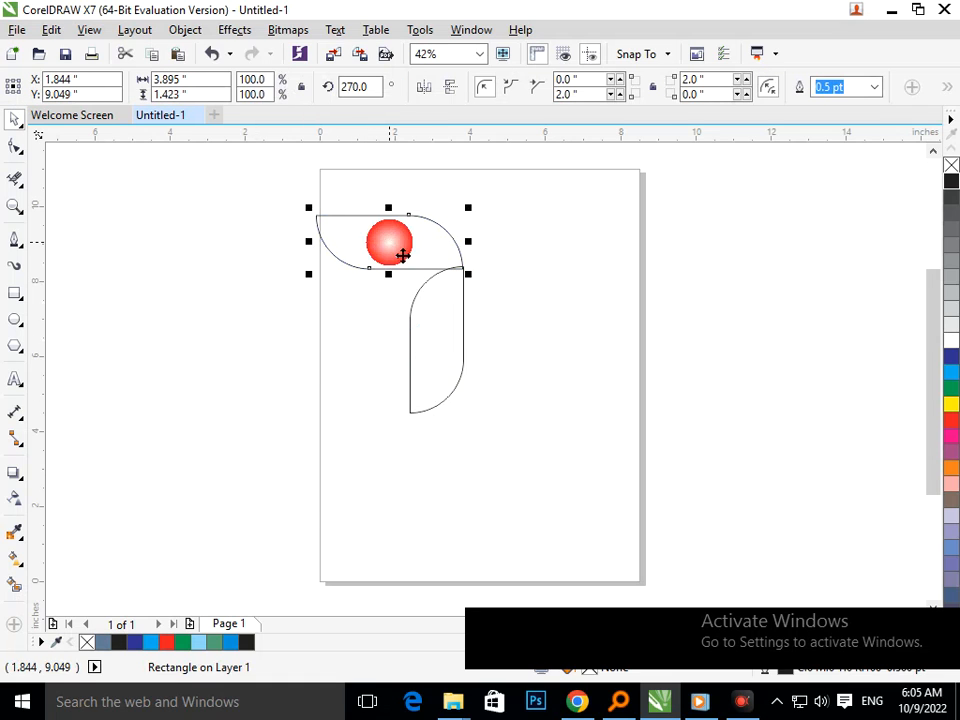
# Step: Mirror the upright shape horizontally and shift it down about 0.05 inch to meet the lower edge of the horizontal shape
pyautogui.click(432, 324)
pyautogui.click(426, 91)
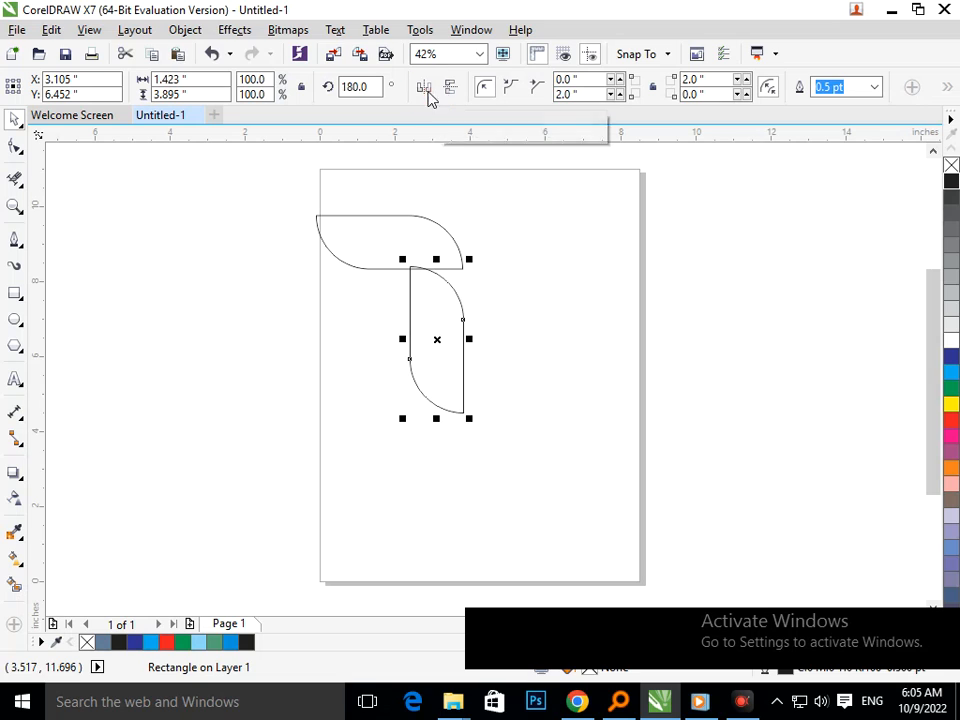
pyautogui.moveTo(472, 354); pyautogui.dragTo(472, 355)
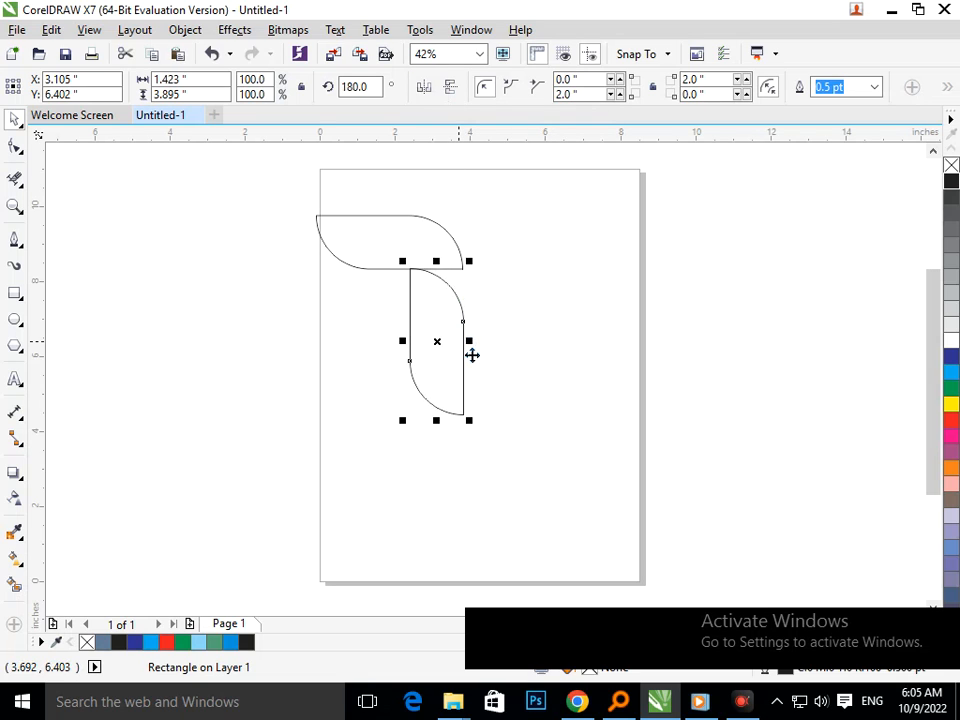
pyautogui.click(58, 224)
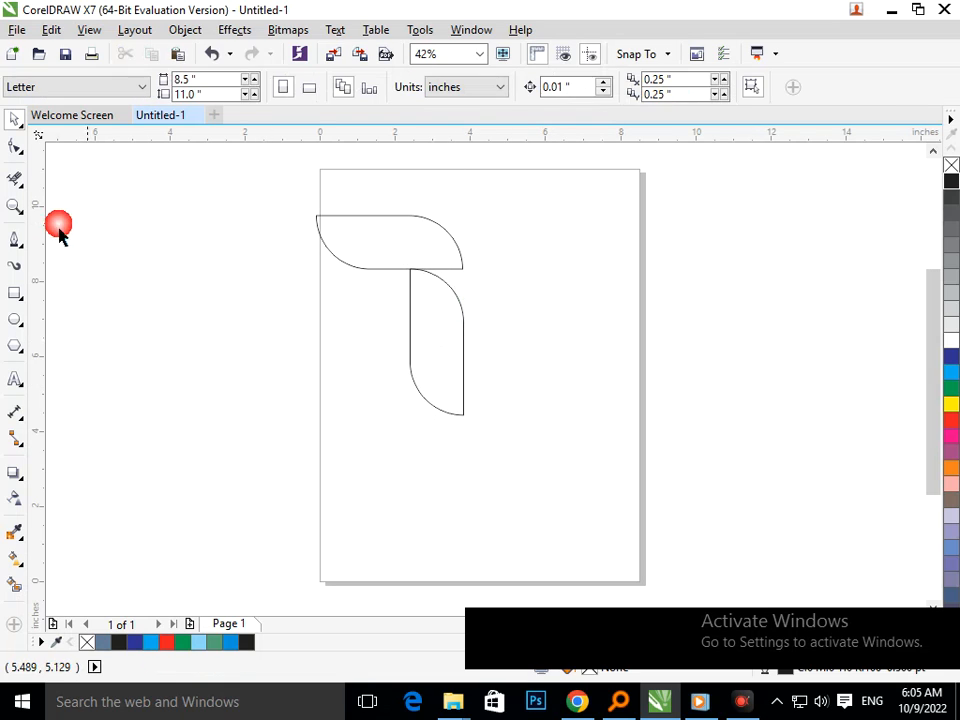
# Step: Draw a line about 1.7 inches long with the Pen tool from the horizontal shape's right tip down the upright shape's right edge
pyautogui.click(14, 239)
pyautogui.click(462, 268)
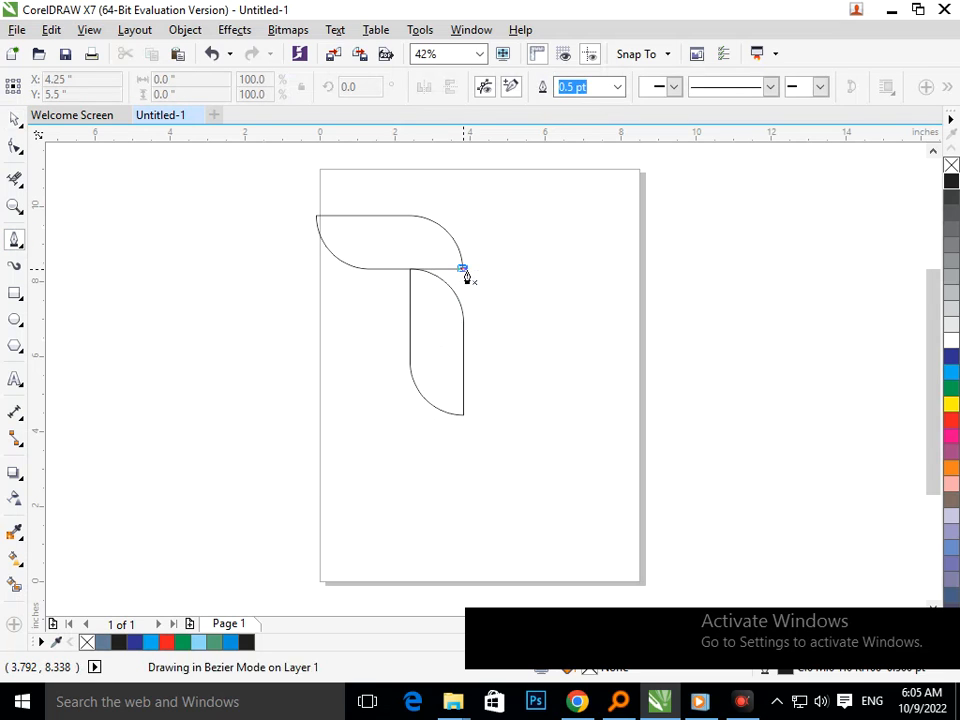
pyautogui.click(464, 337)
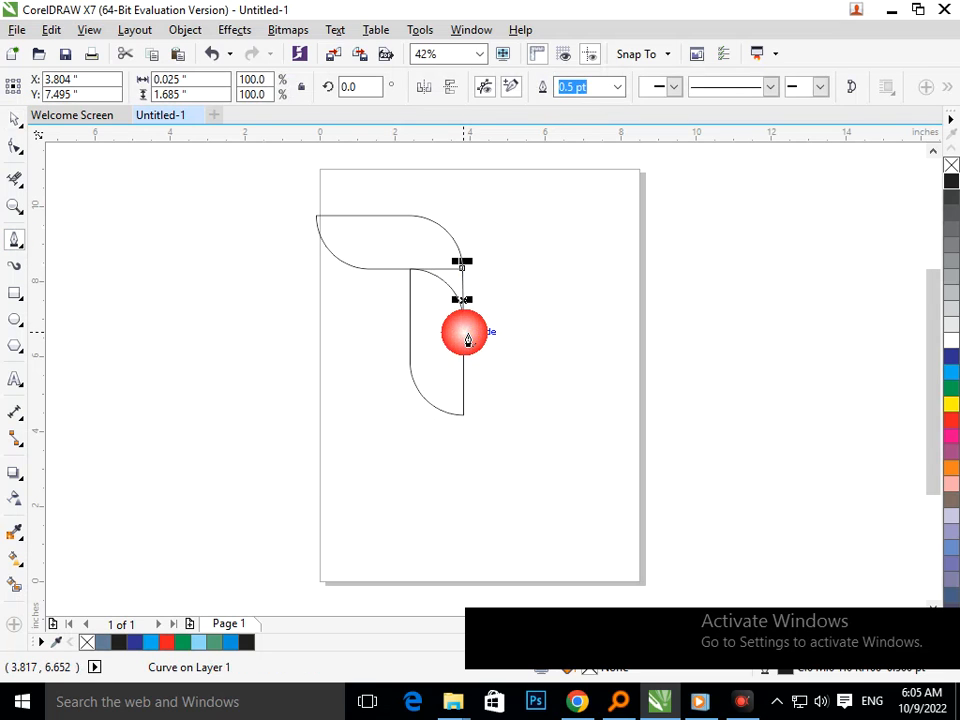
pyautogui.press('Escape')
# Step: Delete the horizontal shape's lower edge segment above the upright shape's curve with the virtual segment delete tool
pyautogui.click(22, 180)
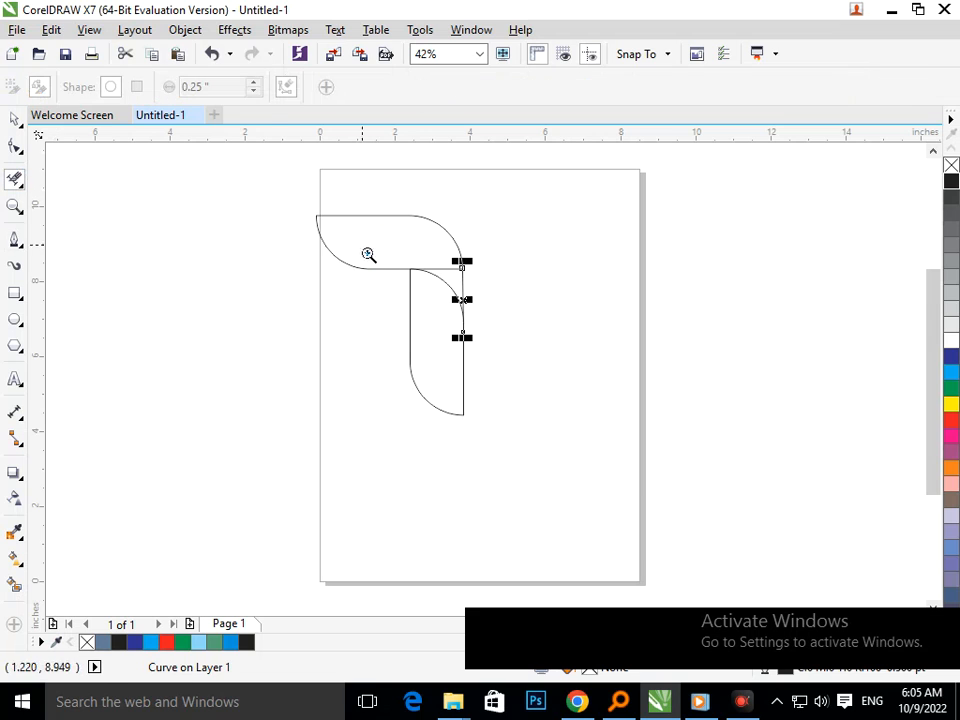
pyautogui.moveTo(364, 242); pyautogui.dragTo(508, 317)
pyautogui.rightClick(427, 326)
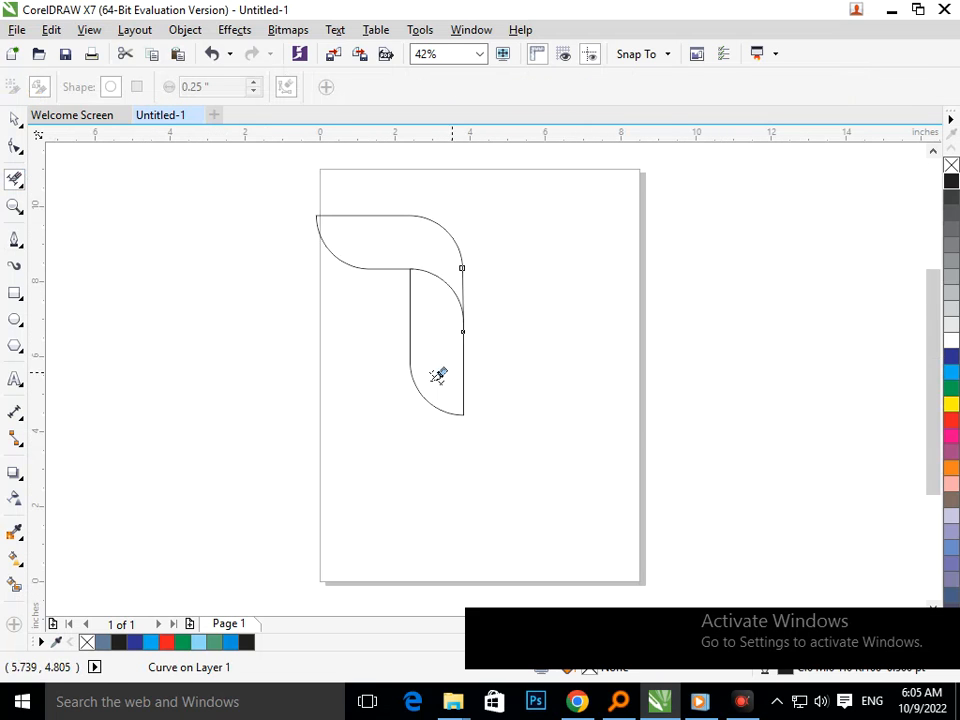
pyautogui.click(10, 120)
pyautogui.click(377, 321)
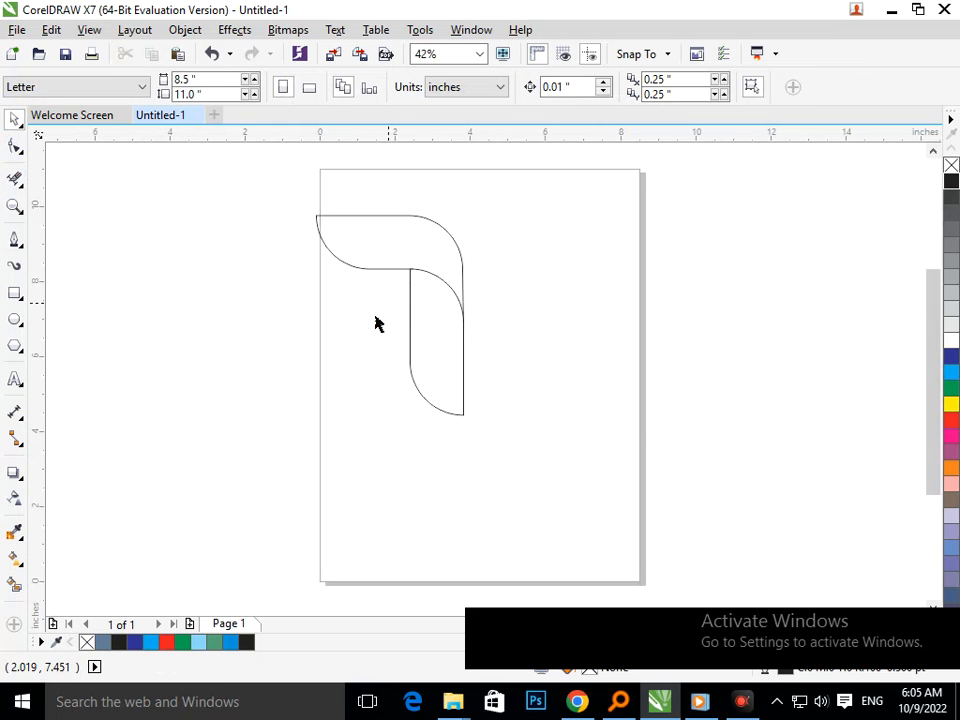
# Step: Create a filled region from the upper curved area with Smart Fill and colour it green
pyautogui.click(323, 259)
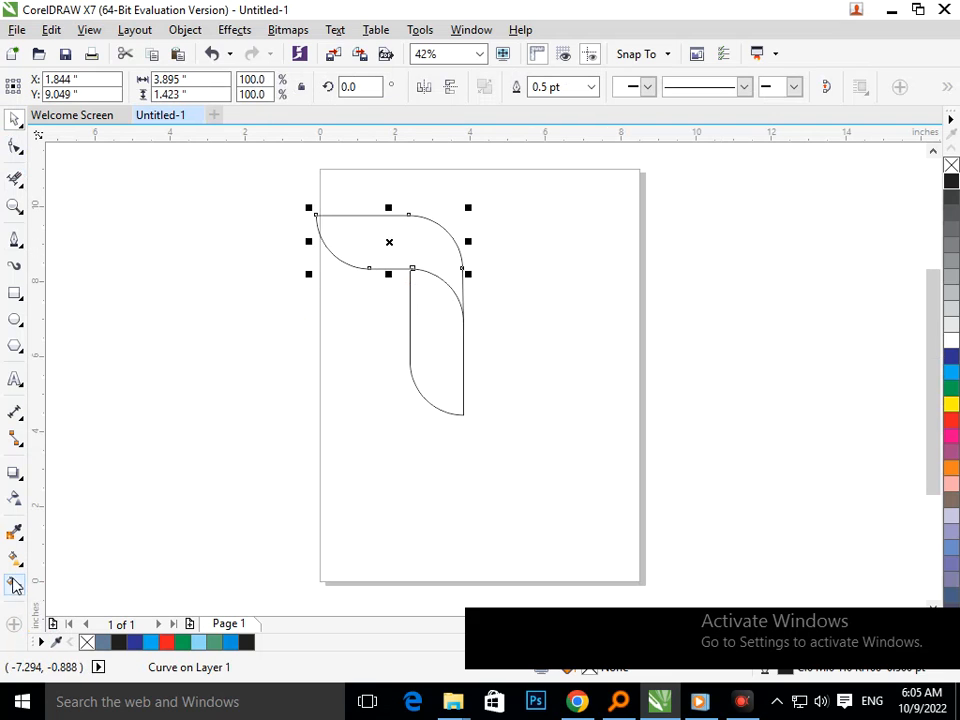
pyautogui.click(15, 585)
pyautogui.click(422, 258)
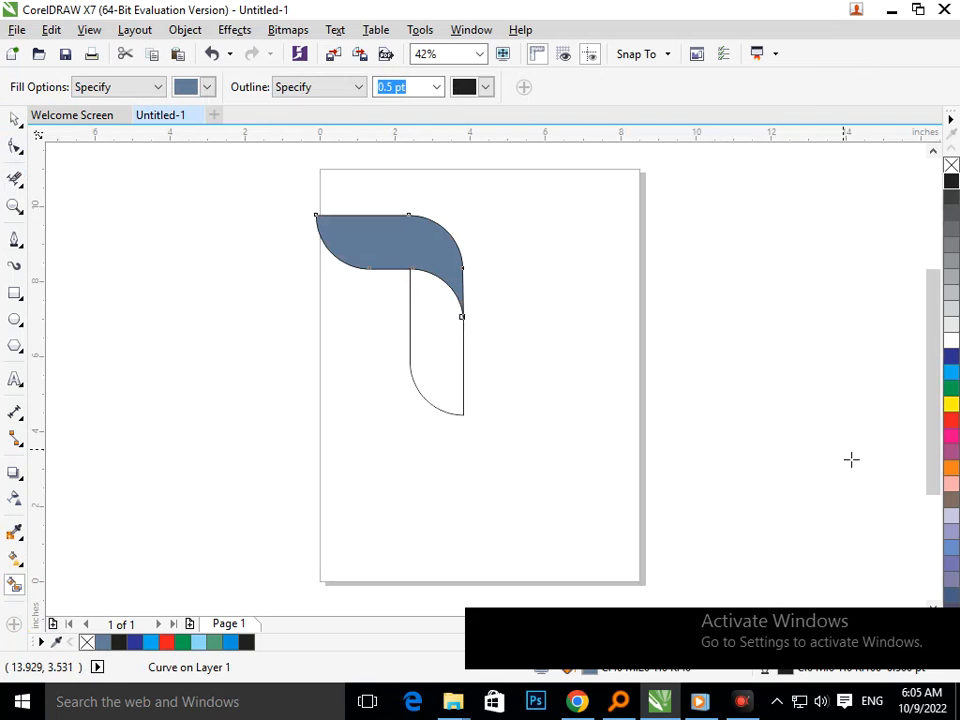
pyautogui.click(951, 400)
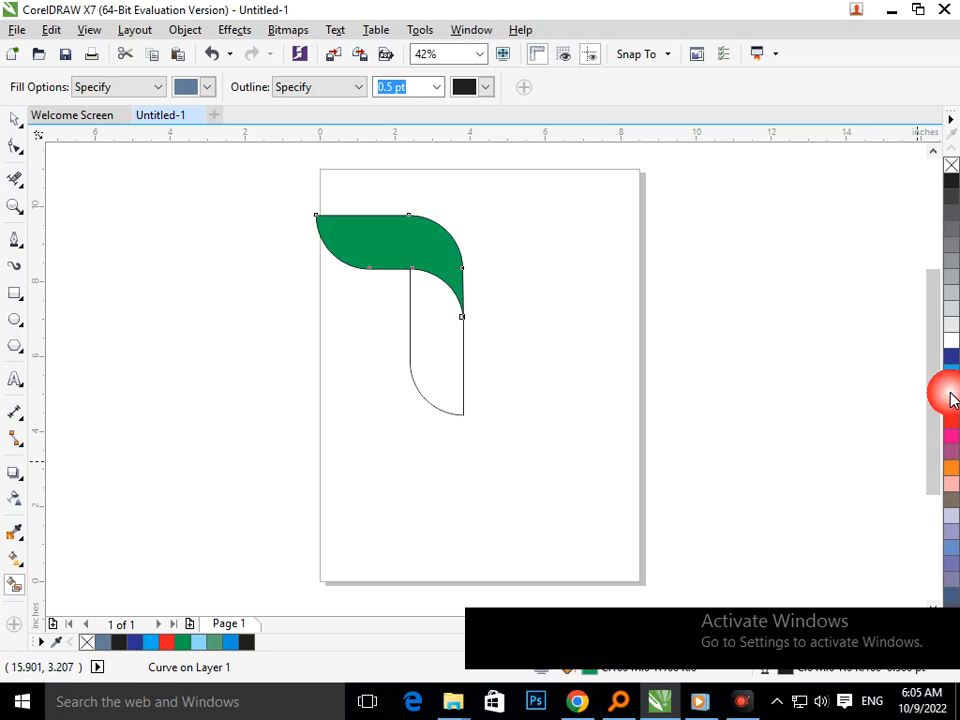
# Step: Duplicate the green shape slightly down and to the left, and narrow the copy from its left side
pyautogui.click(14, 118)
pyautogui.click(190, 345)
pyautogui.click(388, 257)
pyautogui.moveTo(388, 257); pyautogui.dragTo(393, 268)
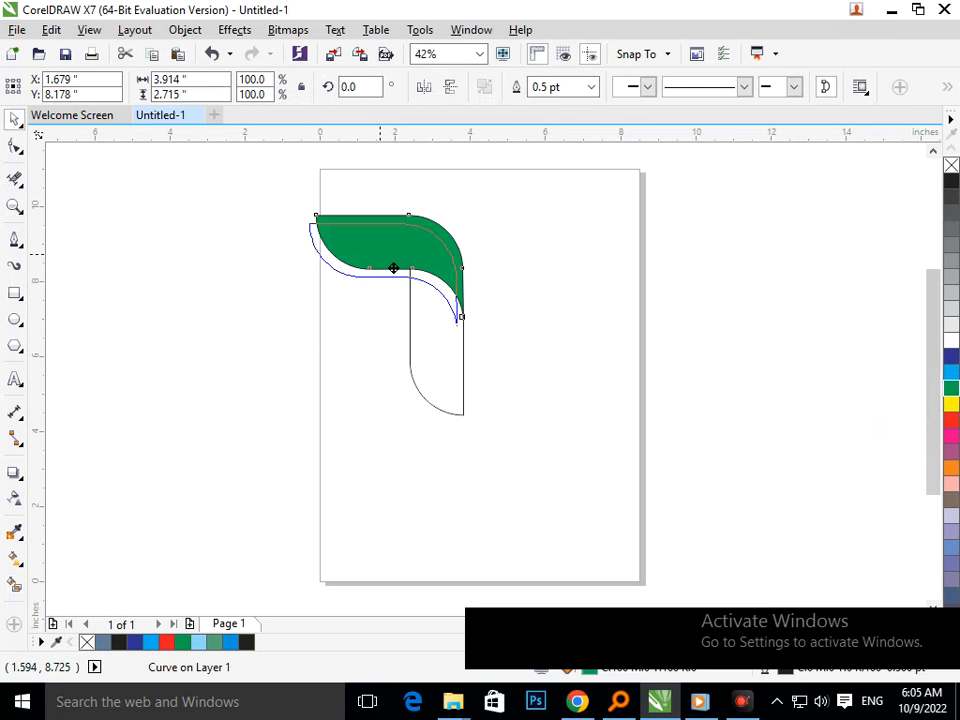
pyautogui.moveTo(393, 268); pyautogui.dragTo(393, 268)
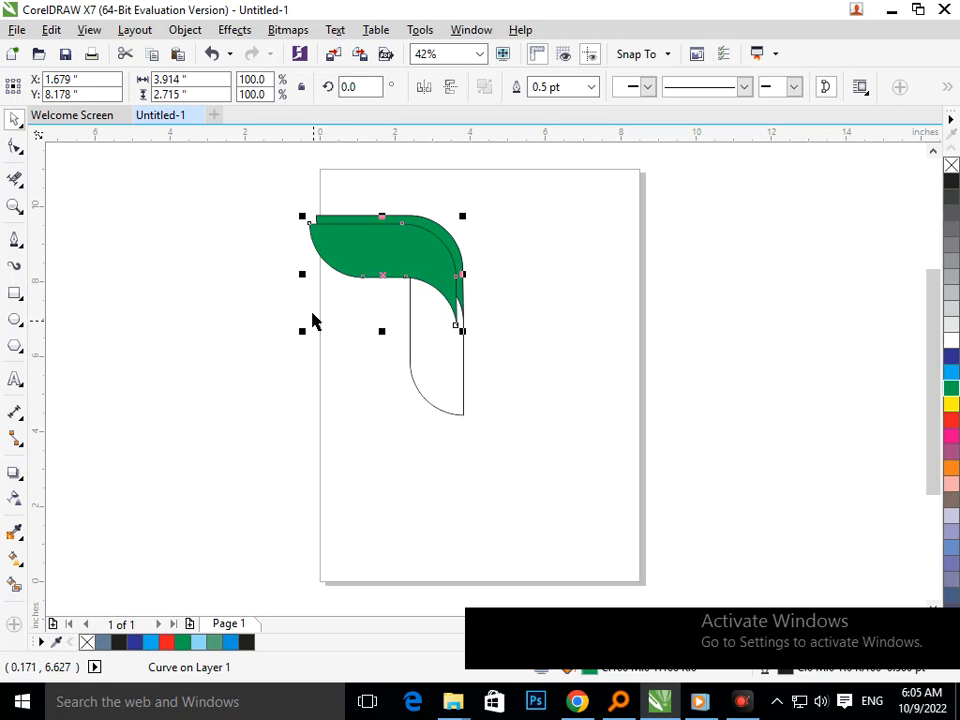
pyautogui.moveTo(302, 273); pyautogui.dragTo(330, 287)
pyautogui.click(517, 336)
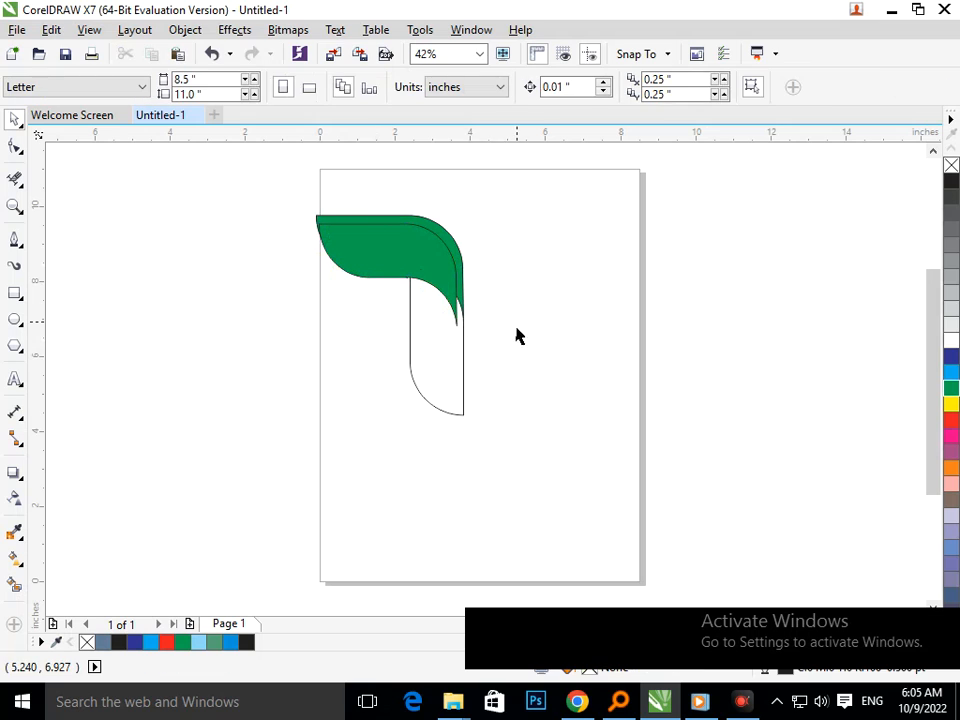
# Step: Enlarge the green copy slightly from its upper-left corner to fit the left edge of the green shape behind
pyautogui.scroll(4, 277, 193)
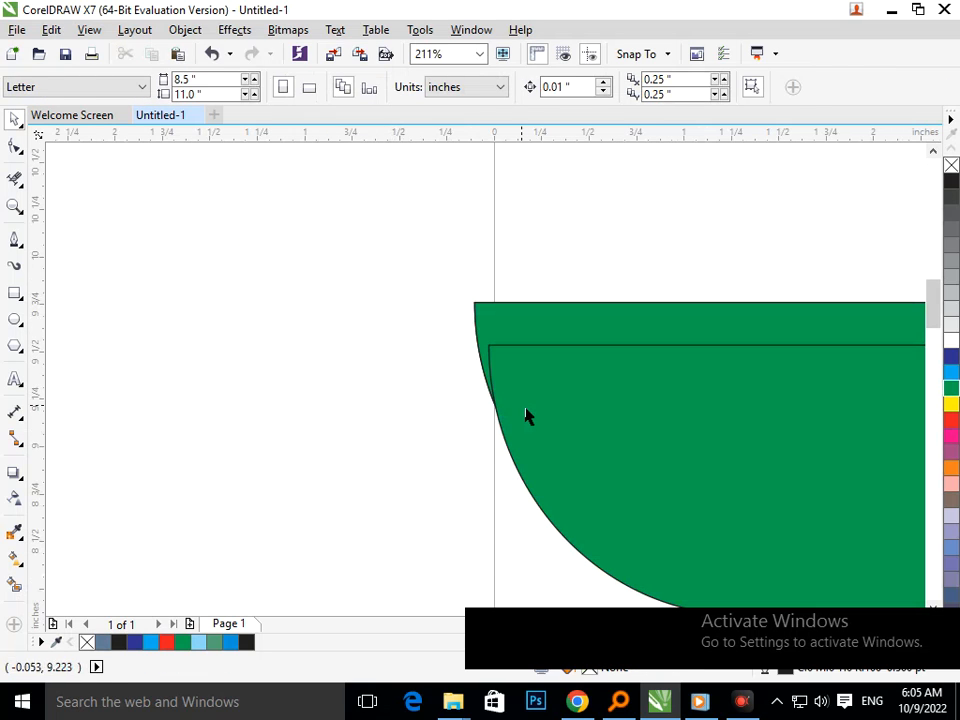
pyautogui.click(510, 384)
pyautogui.moveTo(486, 343); pyautogui.dragTo(465, 337)
pyautogui.press('F2')
pyautogui.moveTo(394, 323); pyautogui.dragTo(649, 514)
pyautogui.hotkey('shift', 'F4')
pyautogui.click(512, 412)
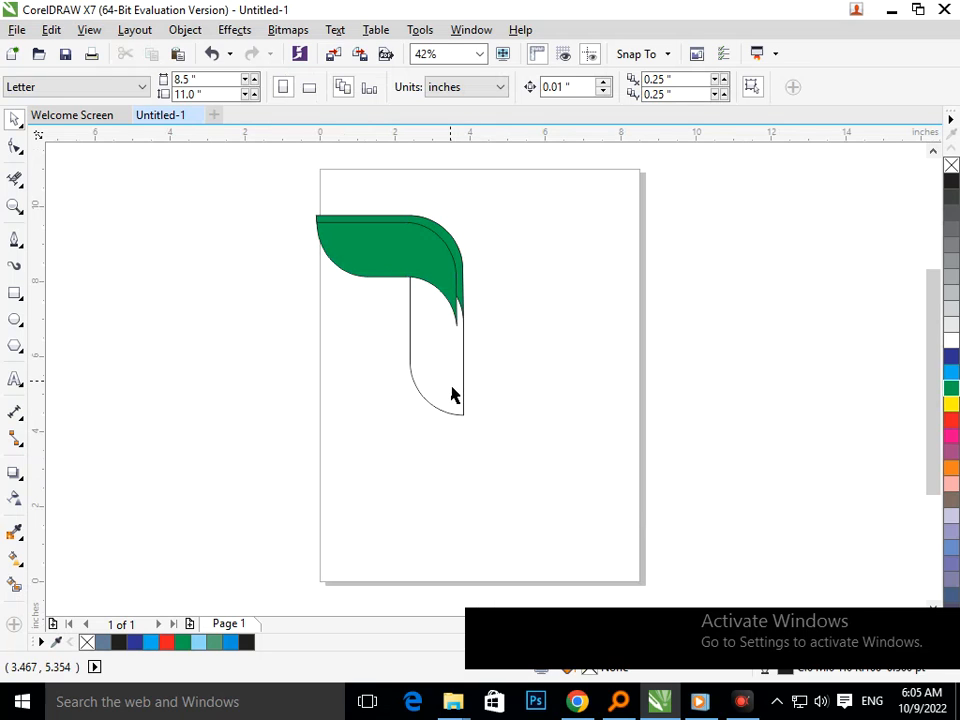
# Step: Create a filled region from the upright shape below the green ones with Smart Fill and colour it light turquoise
pyautogui.click(15, 583)
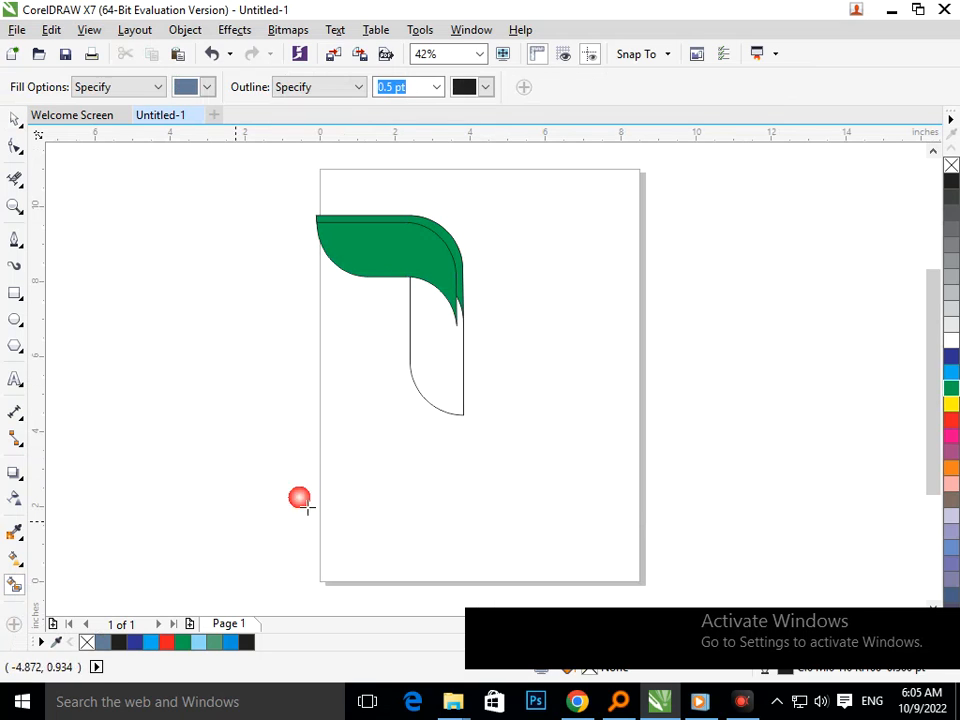
pyautogui.click(440, 365)
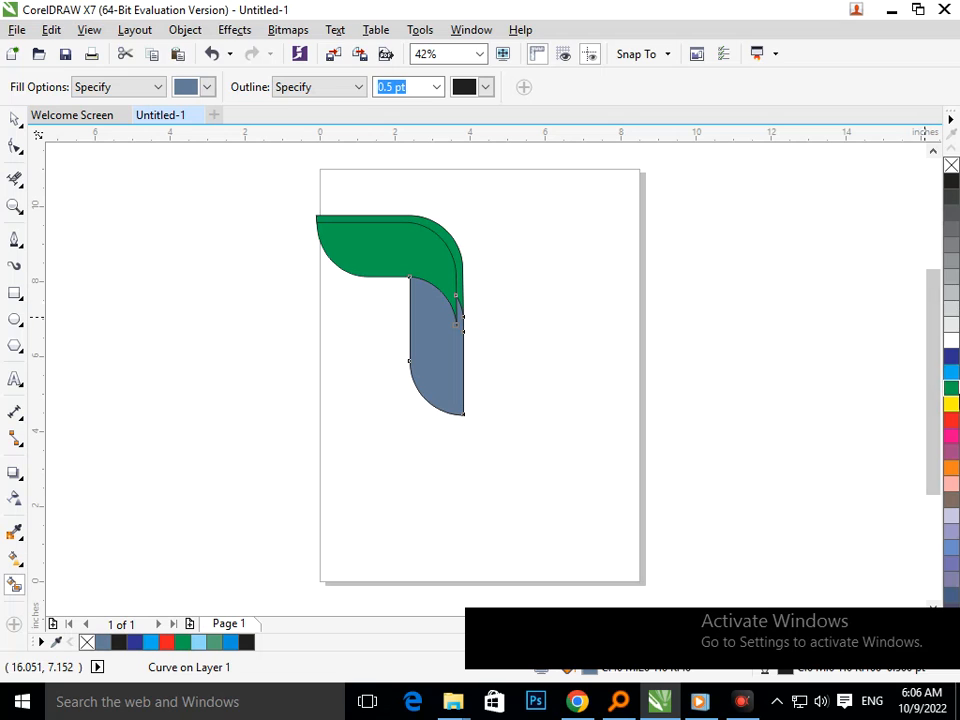
pyautogui.scroll(-3, 951, 388)
pyautogui.scroll(-5, 951, 388)
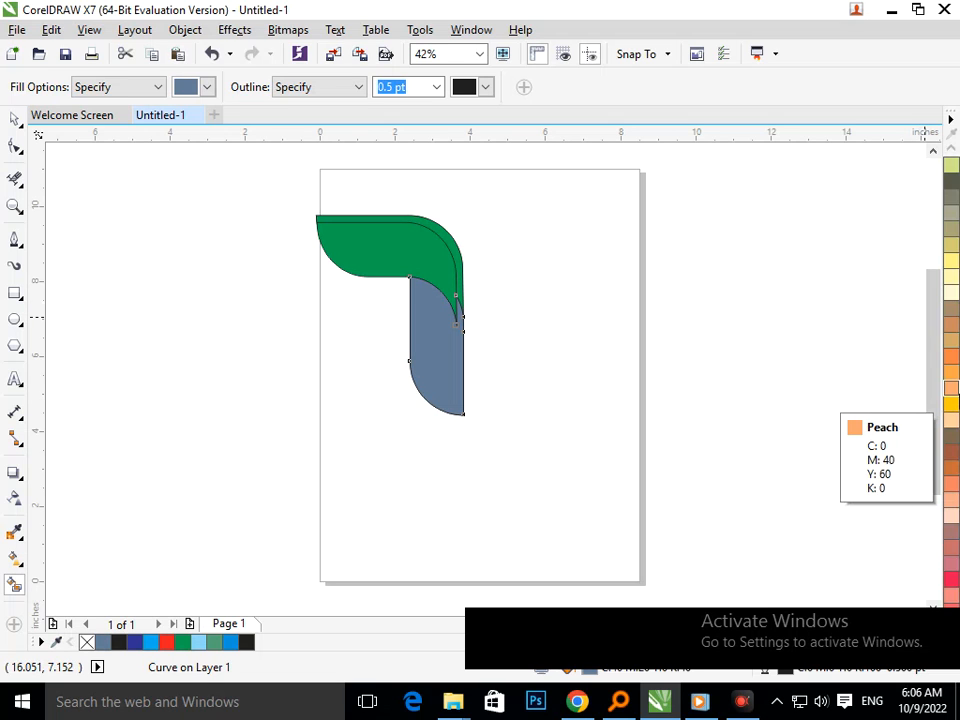
pyautogui.scroll(5, 951, 388)
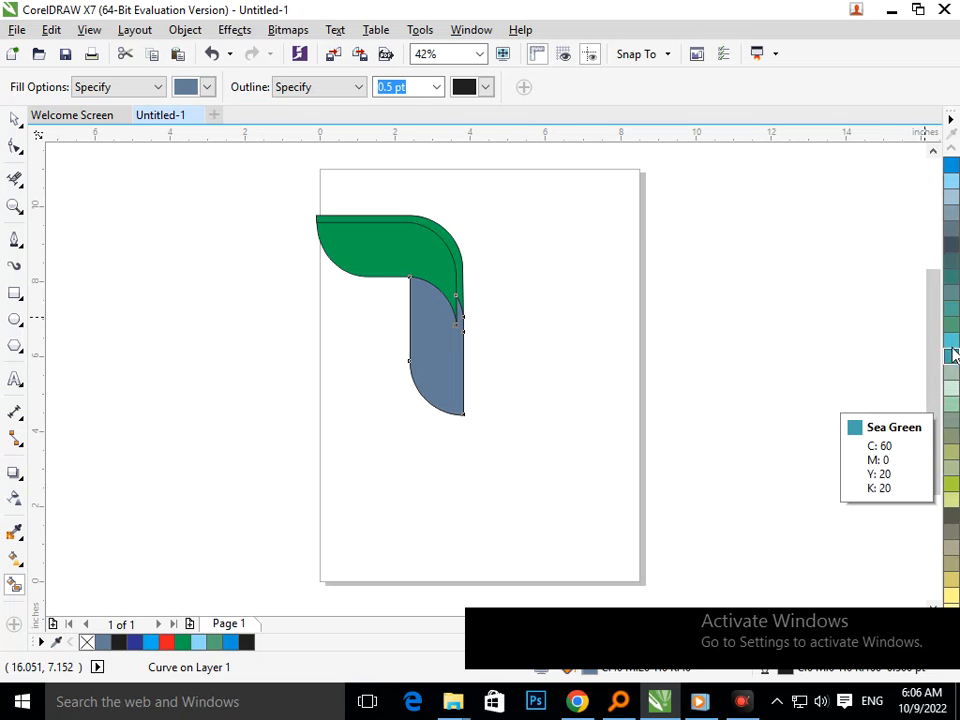
pyautogui.click(951, 345)
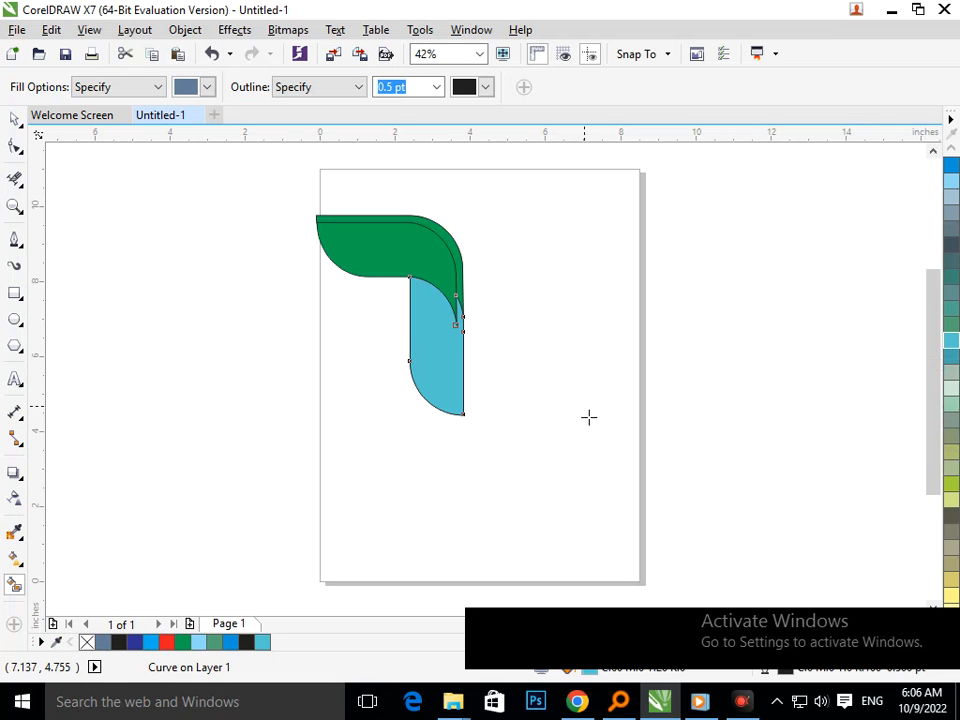
pyautogui.click(16, 119)
pyautogui.click(199, 407)
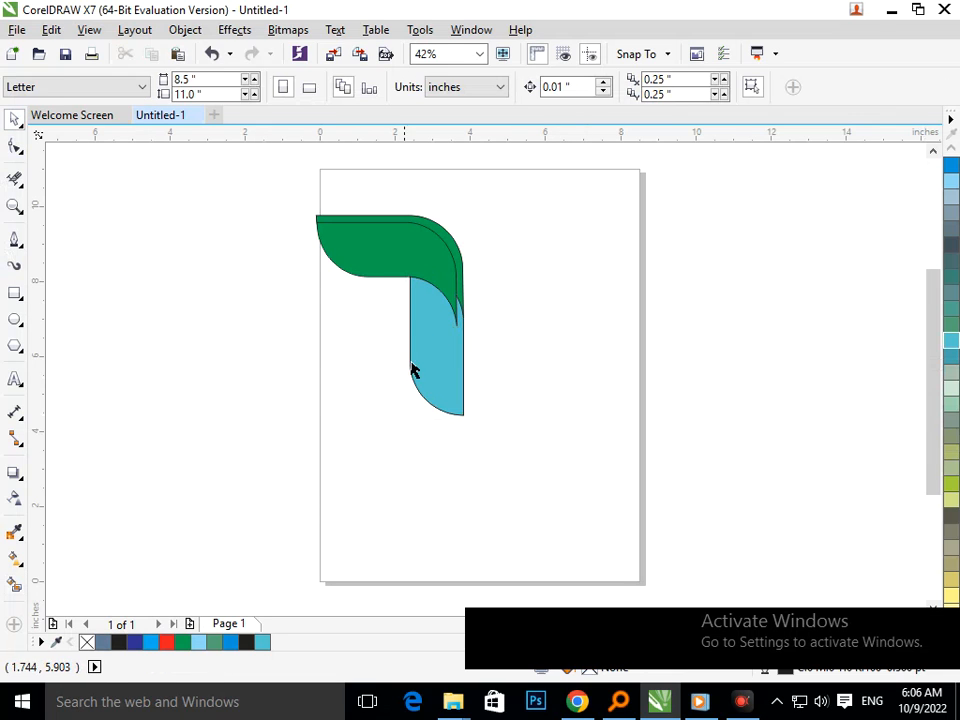
pyautogui.moveTo(403, 373); pyautogui.dragTo(324, 392)
pyautogui.hotkey('ctrl', 'z')
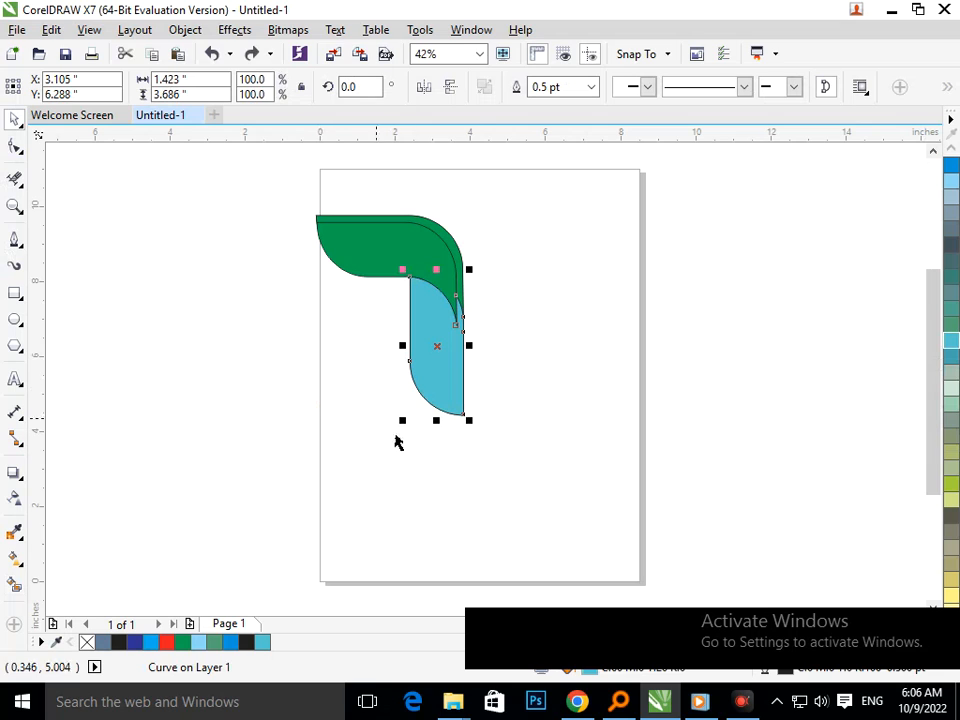
pyautogui.moveTo(450, 366); pyautogui.dragTo(444, 371)
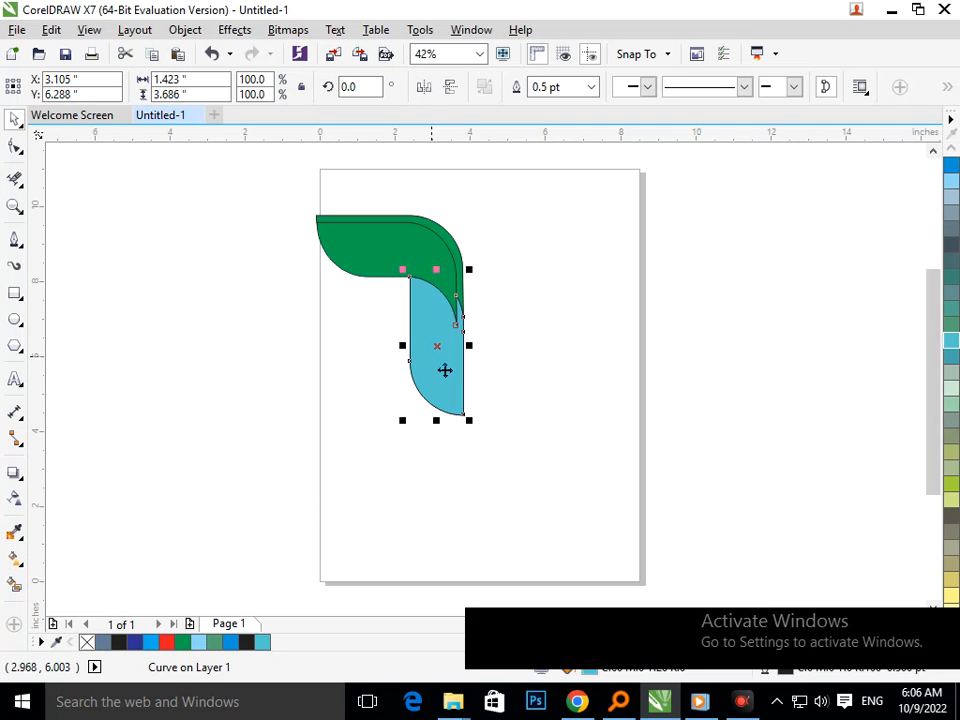
pyautogui.click(514, 358)
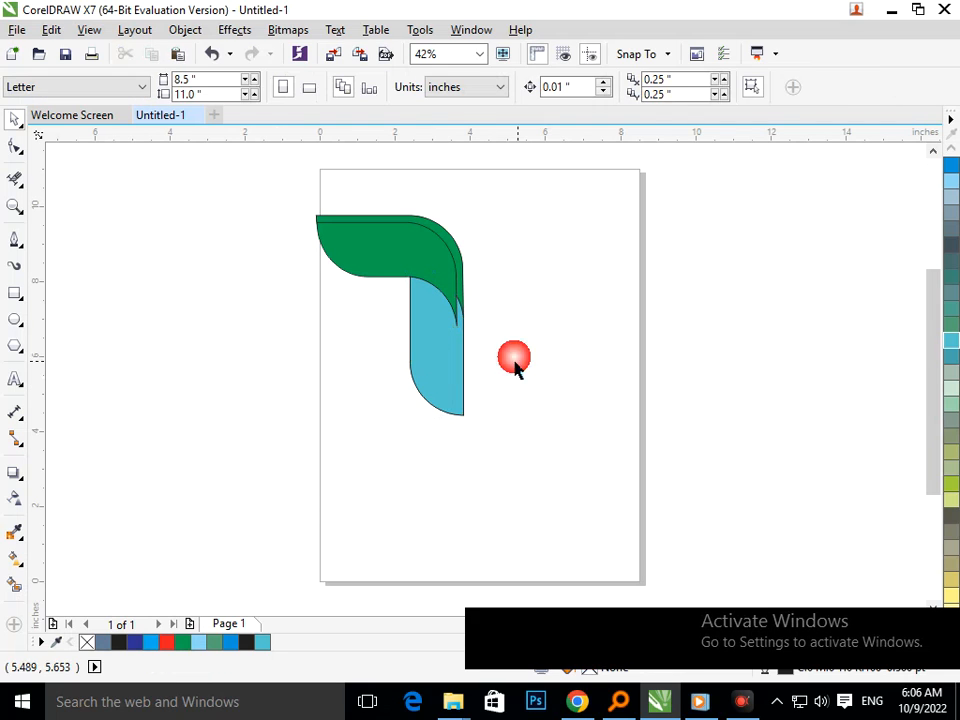
pyautogui.click(454, 295)
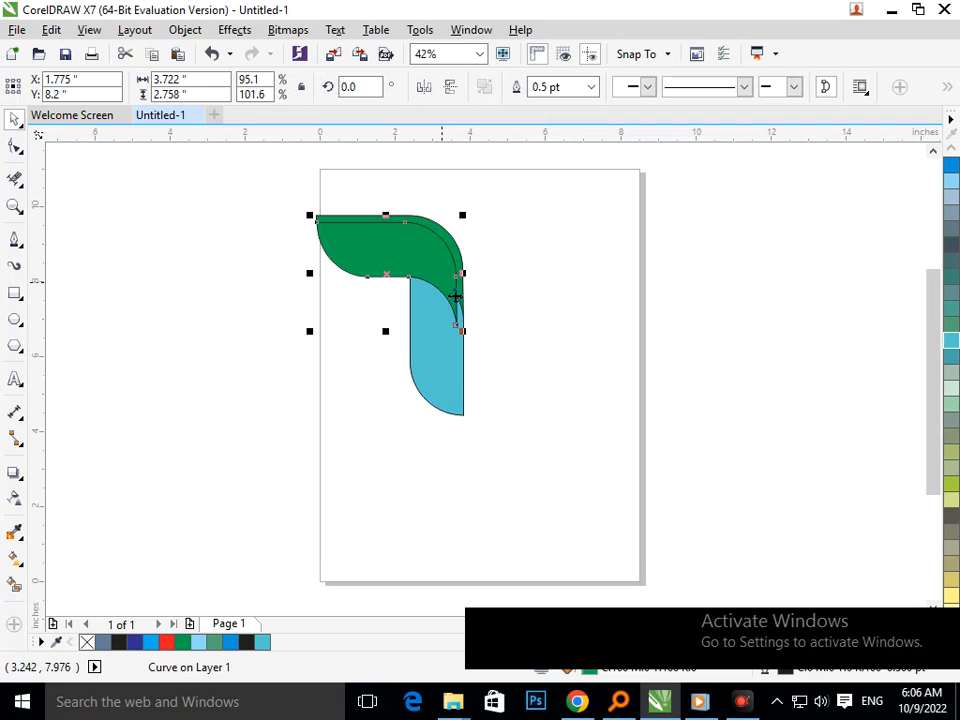
pyautogui.hotkey('shift', 'pageup')
pyautogui.click(503, 407)
pyautogui.moveTo(450, 392); pyautogui.dragTo(396, 392)
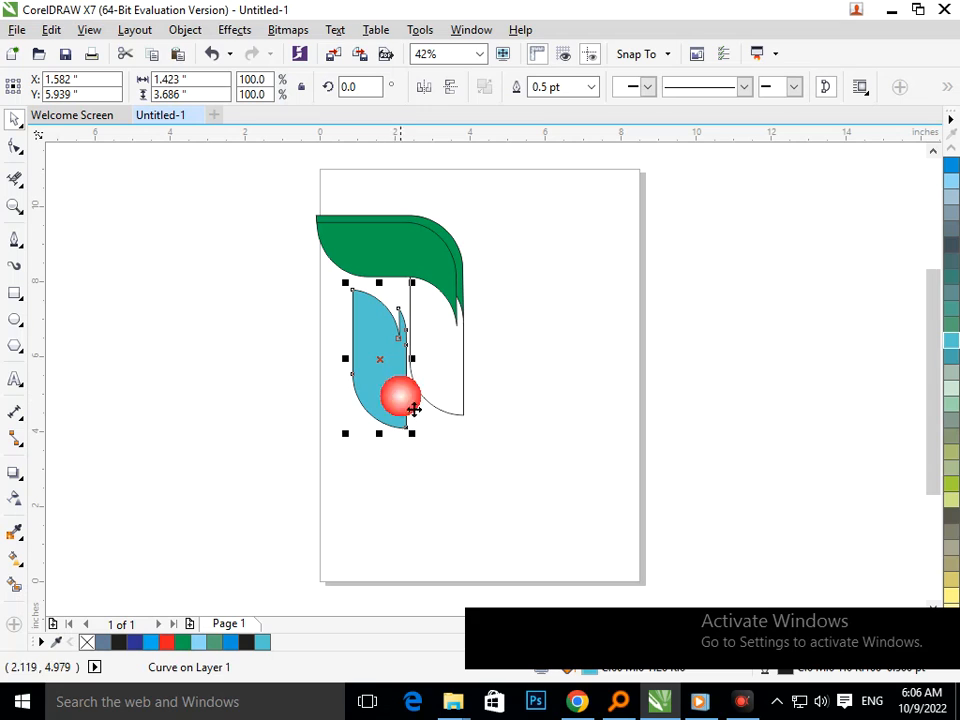
pyautogui.hotkey('ctrl', 'z')
pyautogui.hotkey('ctrl', 'z')
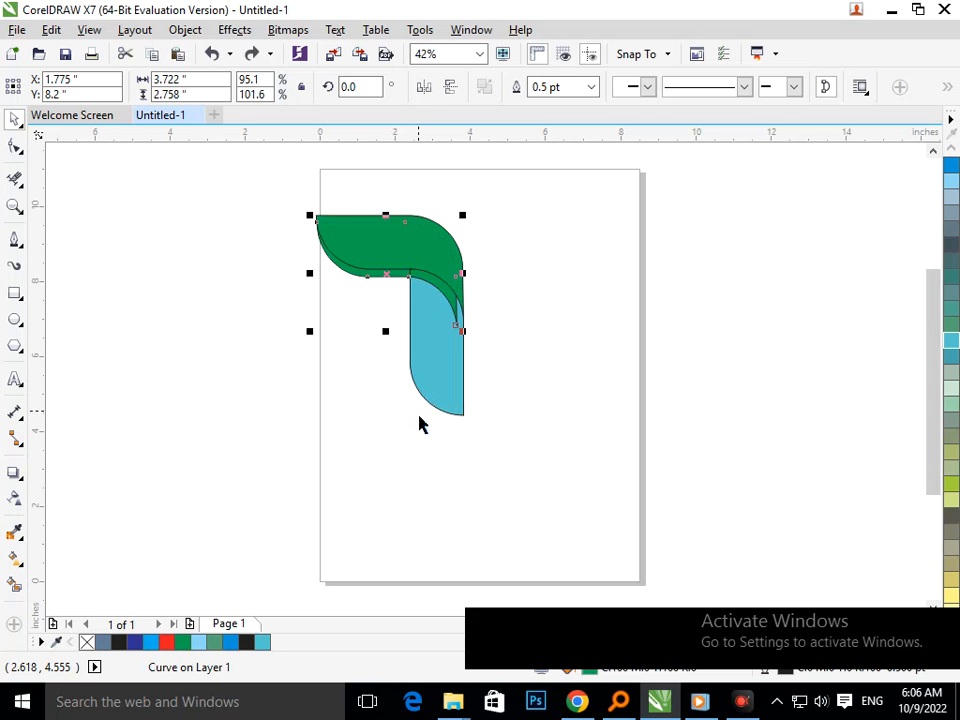
# Step: Duplicate the turquoise upright shape, placing the copy slightly below and to the left of the original
pyautogui.click(463, 401)
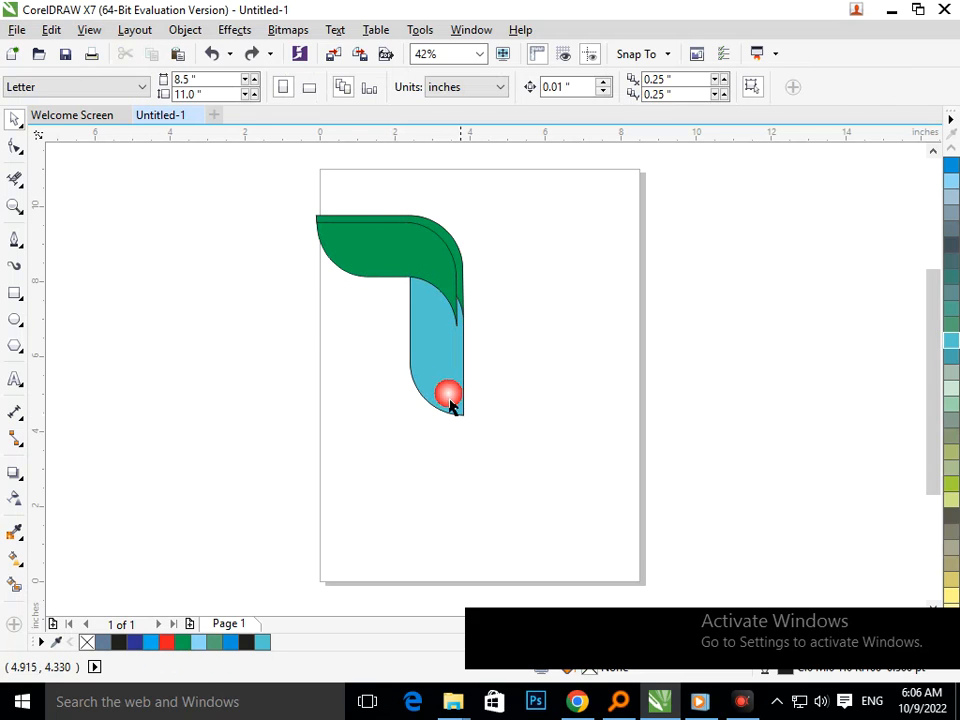
pyautogui.moveTo(445, 351); pyautogui.dragTo(432, 362)
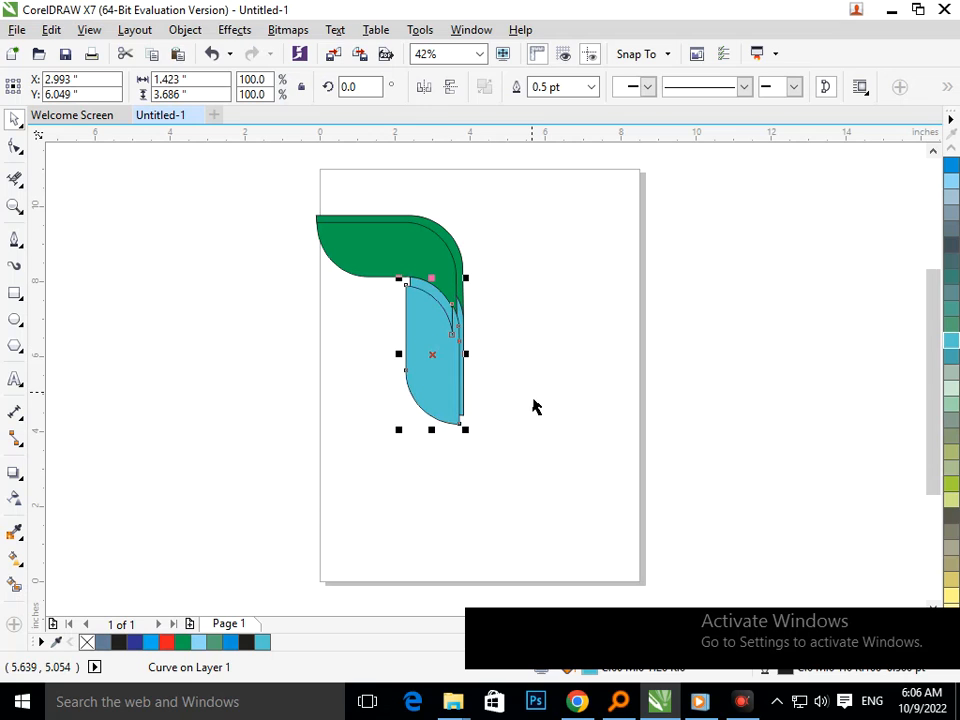
pyautogui.click(397, 340)
pyautogui.click(451, 433)
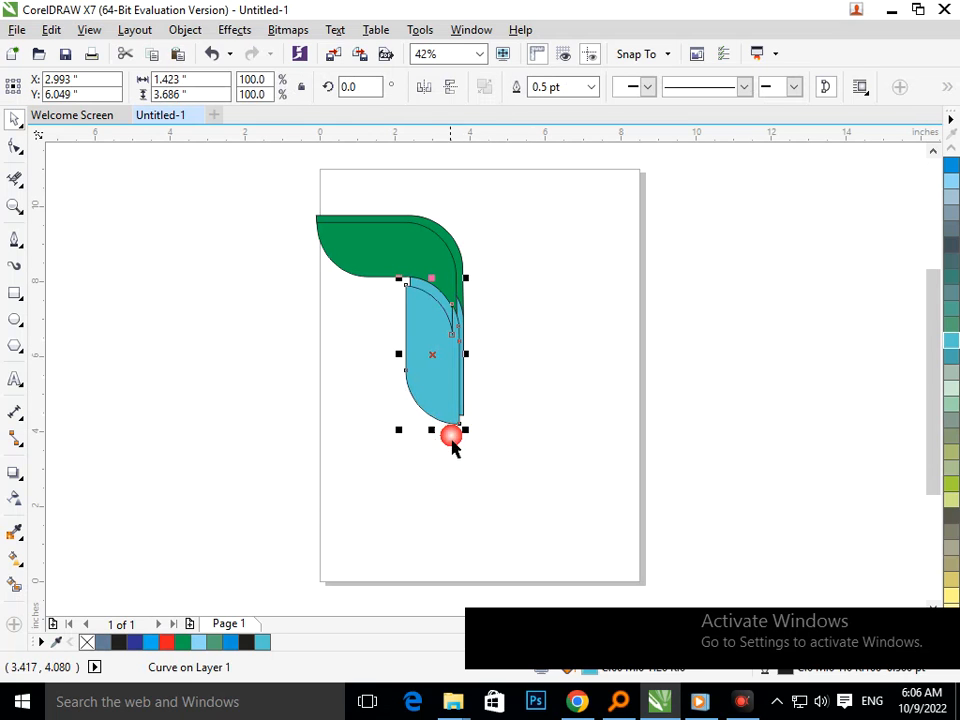
# Step: Shorten the turquoise copy from its bottom edge to about 3.28 inches high so it ends above the original's base
pyautogui.moveTo(445, 447); pyautogui.dragTo(448, 437)
pyautogui.click(444, 454)
pyautogui.press('z')
pyautogui.moveTo(321, 242); pyautogui.dragTo(530, 463)
pyautogui.click(526, 500)
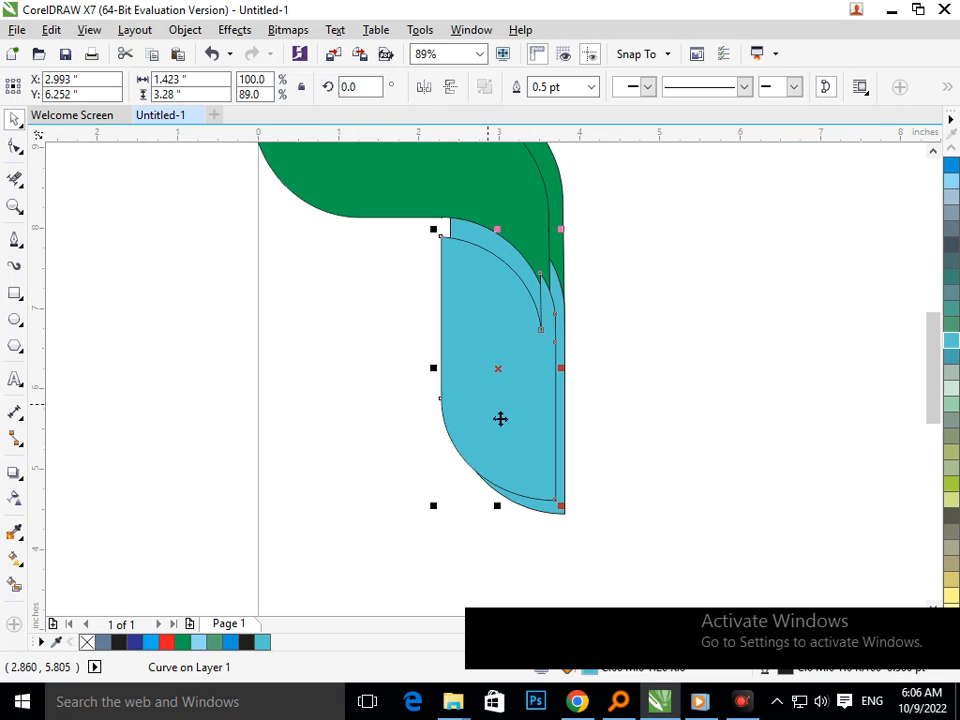
# Step: Narrow the turquoise copy from its left side to align with the left edge of the turquoise original behind
pyautogui.moveTo(448, 383); pyautogui.dragTo(456, 446)
pyautogui.click(633, 447)
pyautogui.press('F2')
pyautogui.rightClick(568, 432)
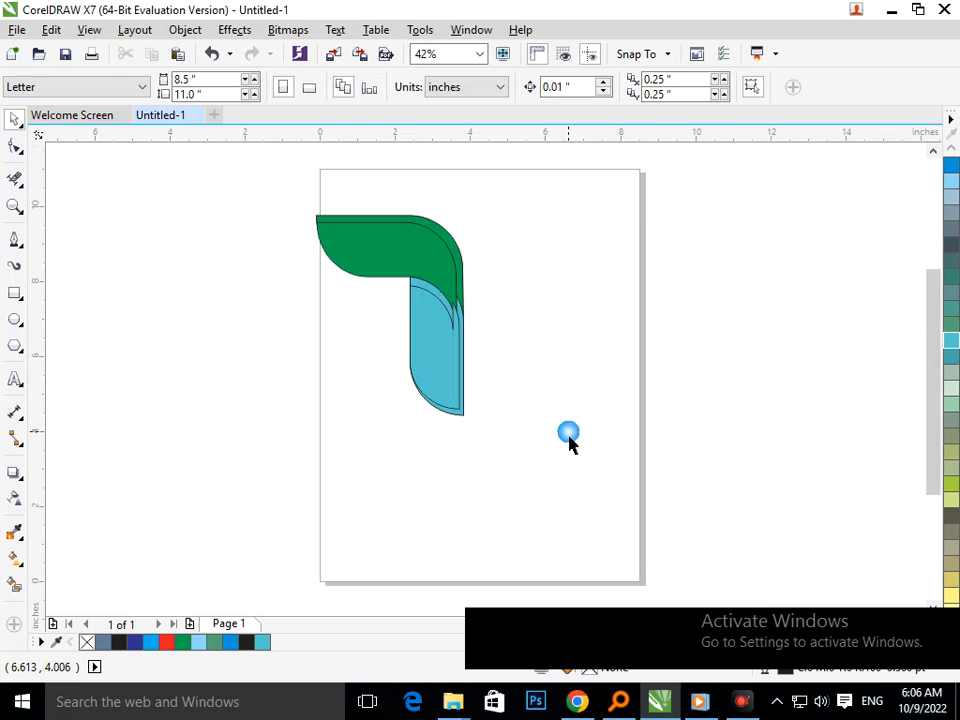
# Step: Reshape the turquoise copy's upper edge by moving its inner corner node up to meet the green shape's lower curve
pyautogui.moveTo(518, 366); pyautogui.dragTo(512, 360)
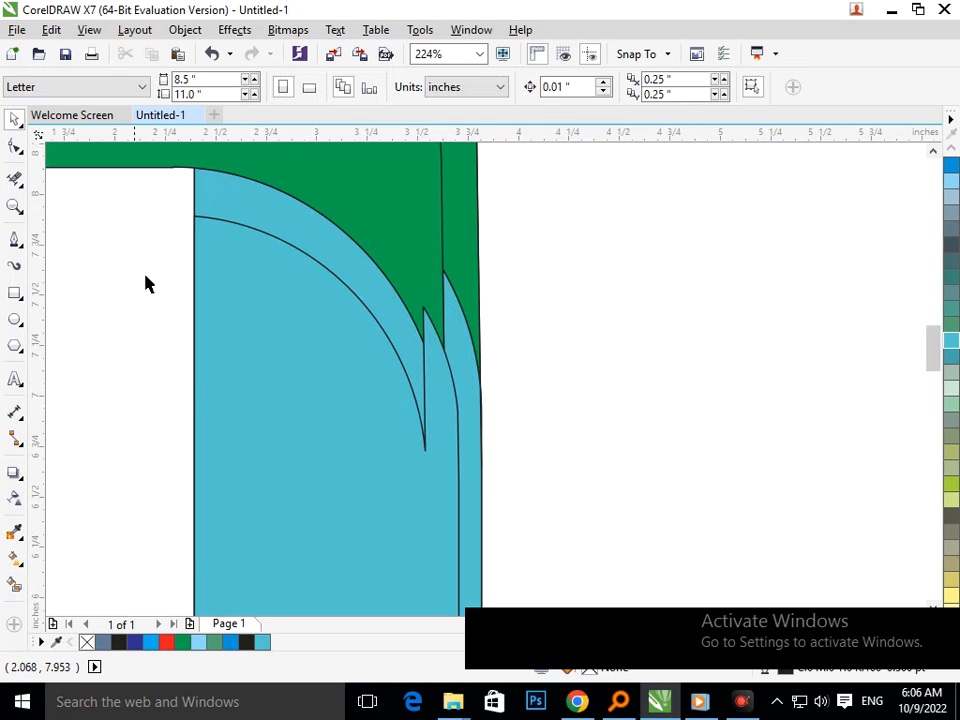
pyautogui.click(13, 147)
pyautogui.click(428, 456)
pyautogui.moveTo(427, 460); pyautogui.dragTo(420, 349)
pyautogui.moveTo(412, 222); pyautogui.dragTo(324, 242)
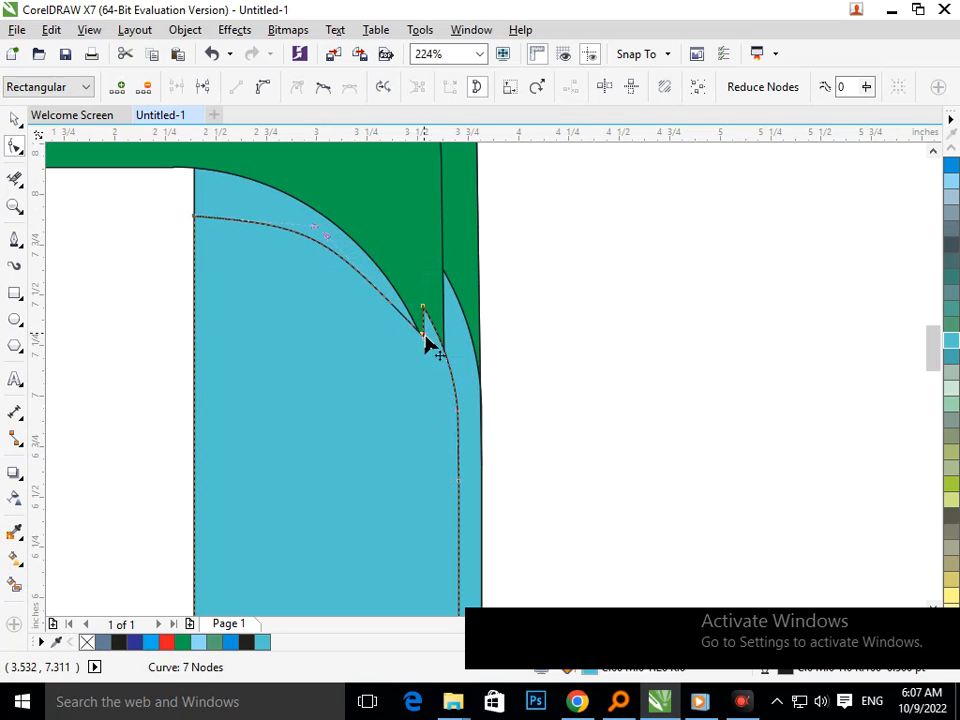
pyautogui.moveTo(425, 338); pyautogui.dragTo(416, 266)
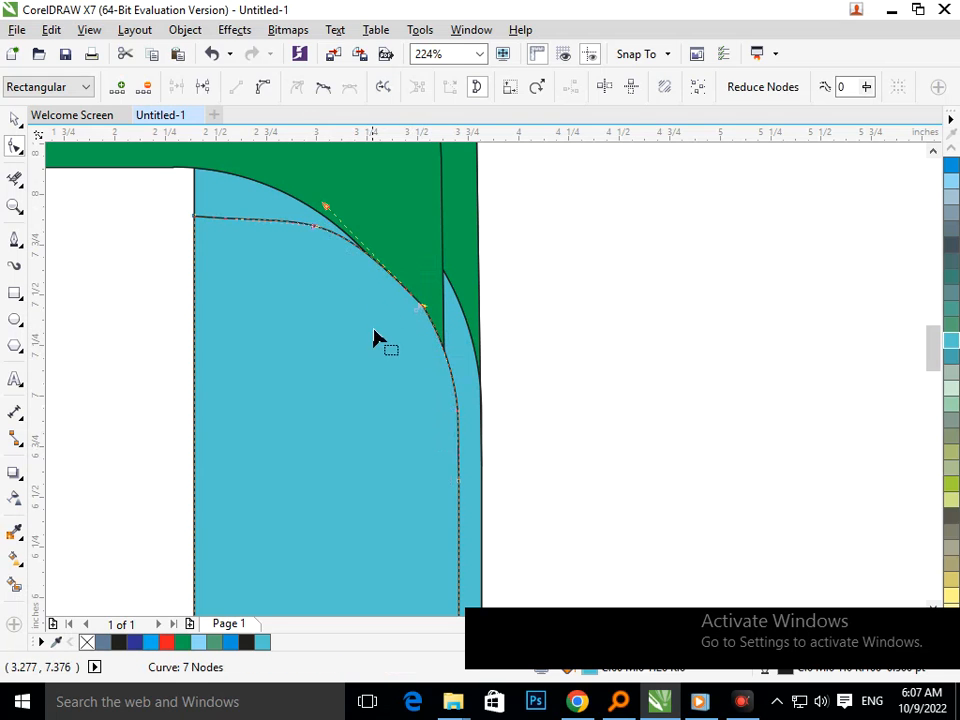
pyautogui.scroll(-3, 507, 437)
pyautogui.click(288, 367)
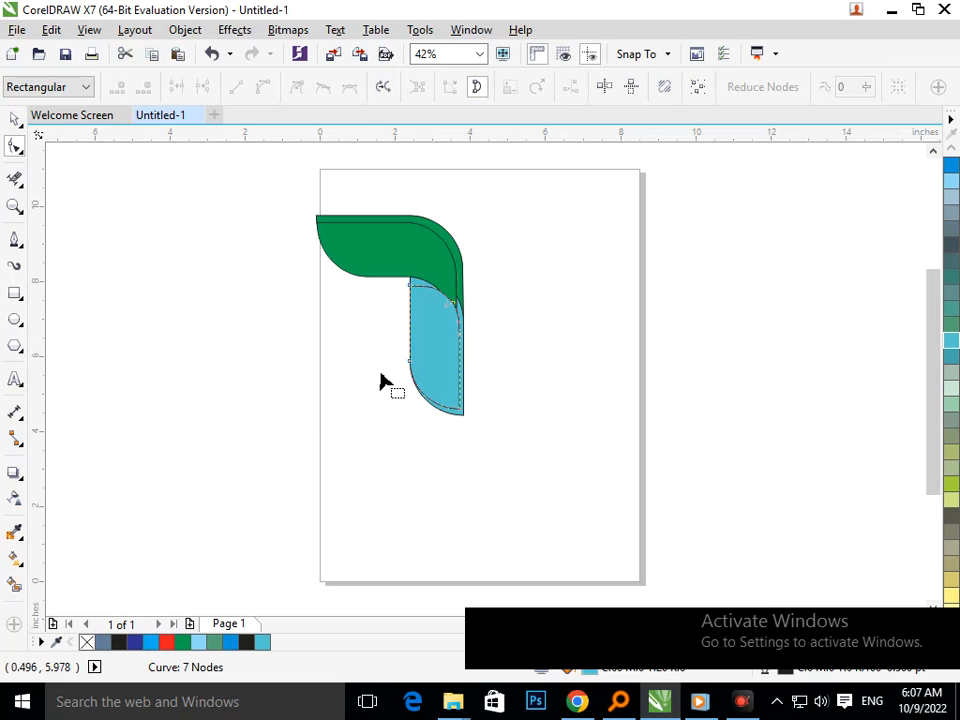
# Step: Try to reshape the green copy's lower tip by pulling its curve up and to the left
pyautogui.scroll(3, 450, 320)
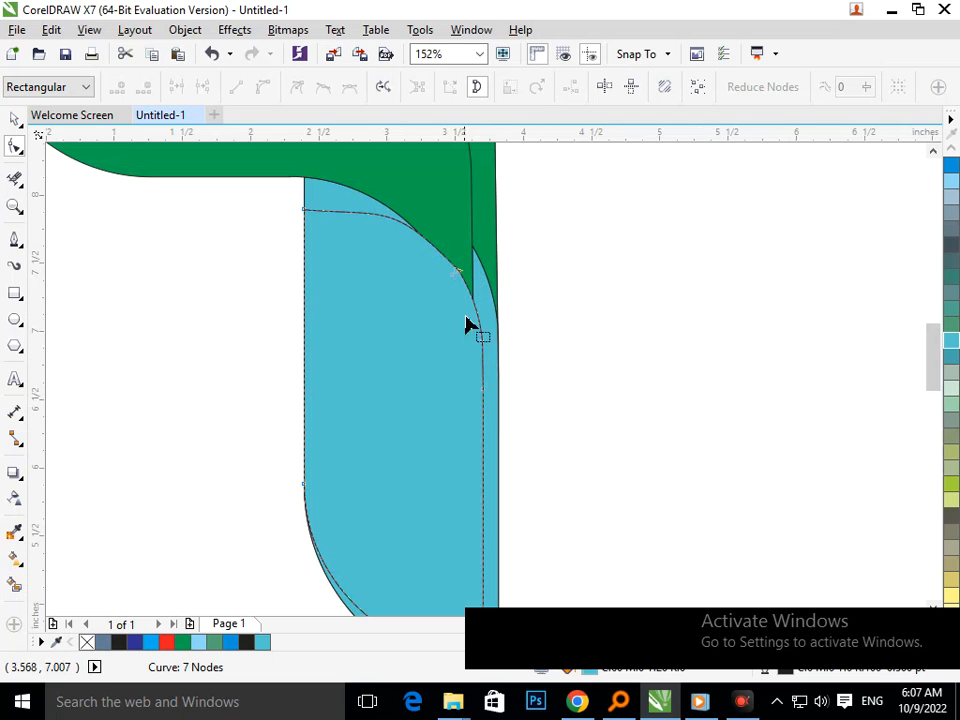
pyautogui.click(476, 258)
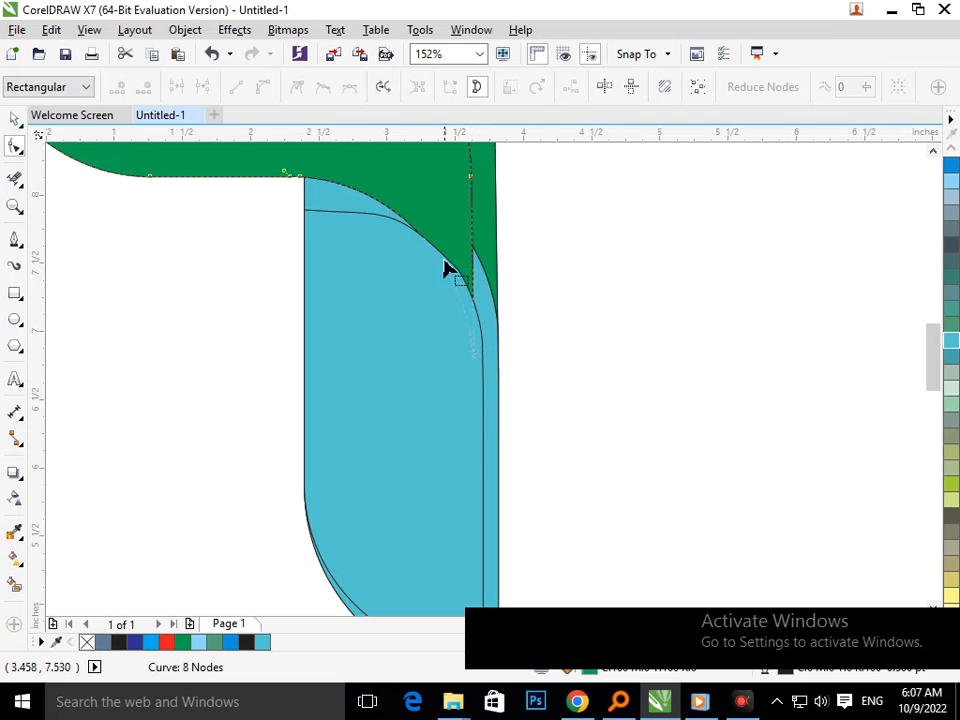
pyautogui.moveTo(476, 365); pyautogui.dragTo(428, 290)
pyautogui.scroll(-4, 436, 308)
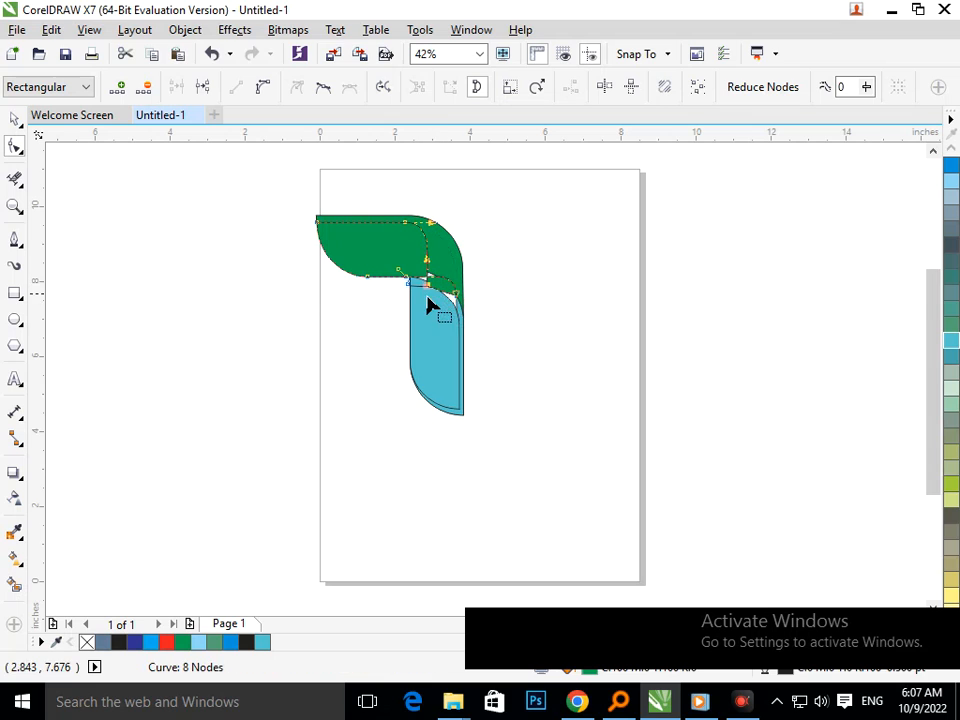
pyautogui.hotkey('ctrl', 'z')
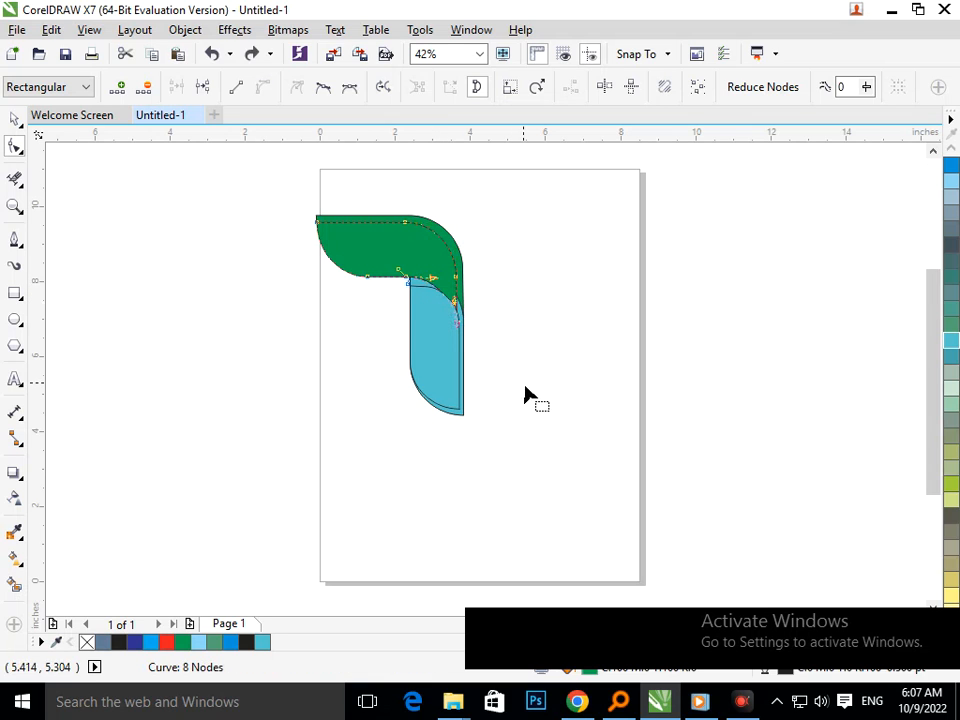
# Step: Try to remove the line crossing the top of the turquoise shape with the Virtual Segment Delete tool
pyautogui.click(17, 119)
pyautogui.click(221, 336)
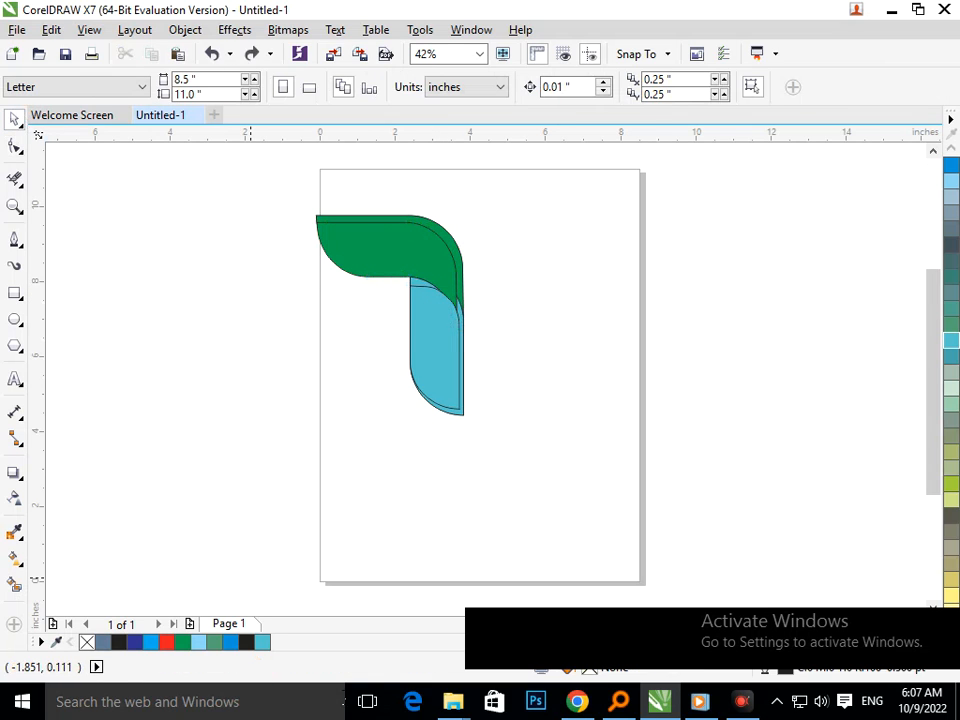
pyautogui.press('F2')
pyautogui.moveTo(368, 266); pyautogui.dragTo(491, 359)
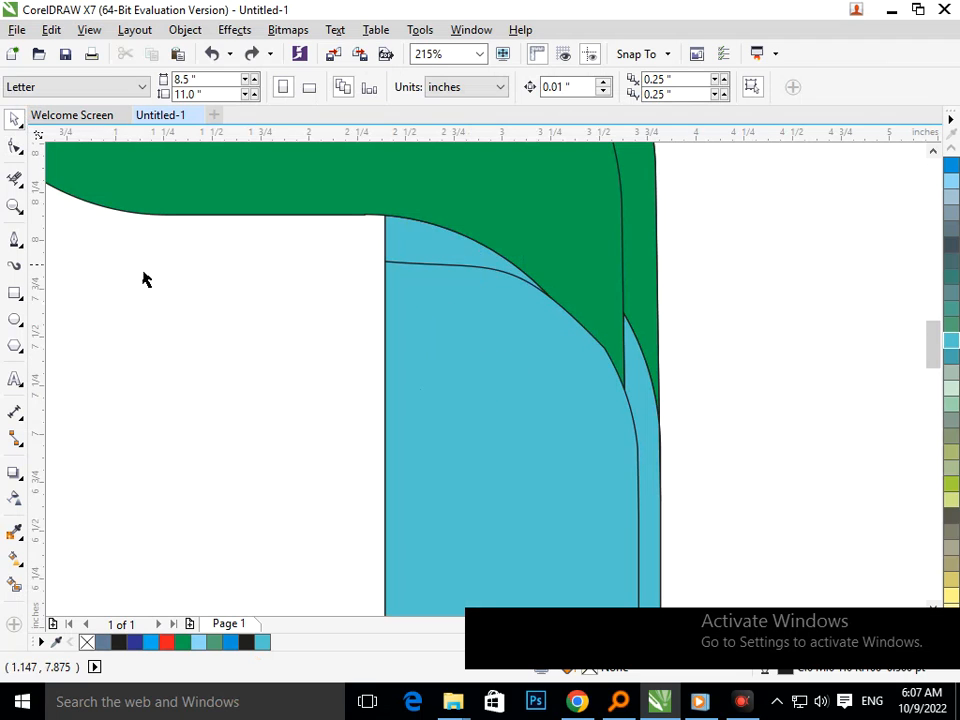
pyautogui.click(14, 178)
pyautogui.moveTo(453, 274); pyautogui.dragTo(460, 306)
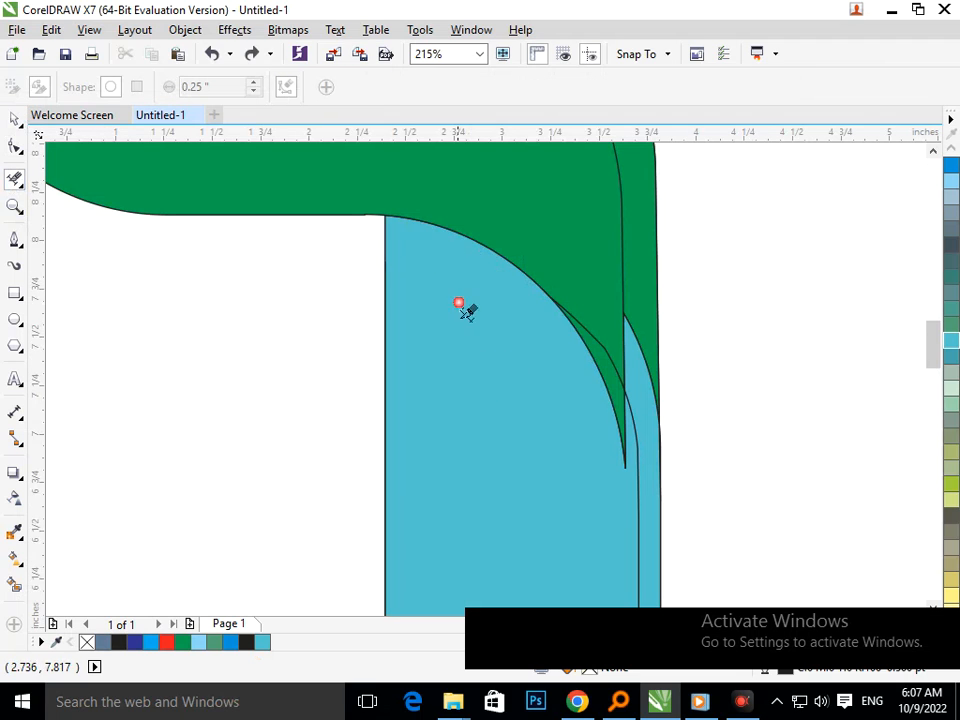
pyautogui.press('F3')
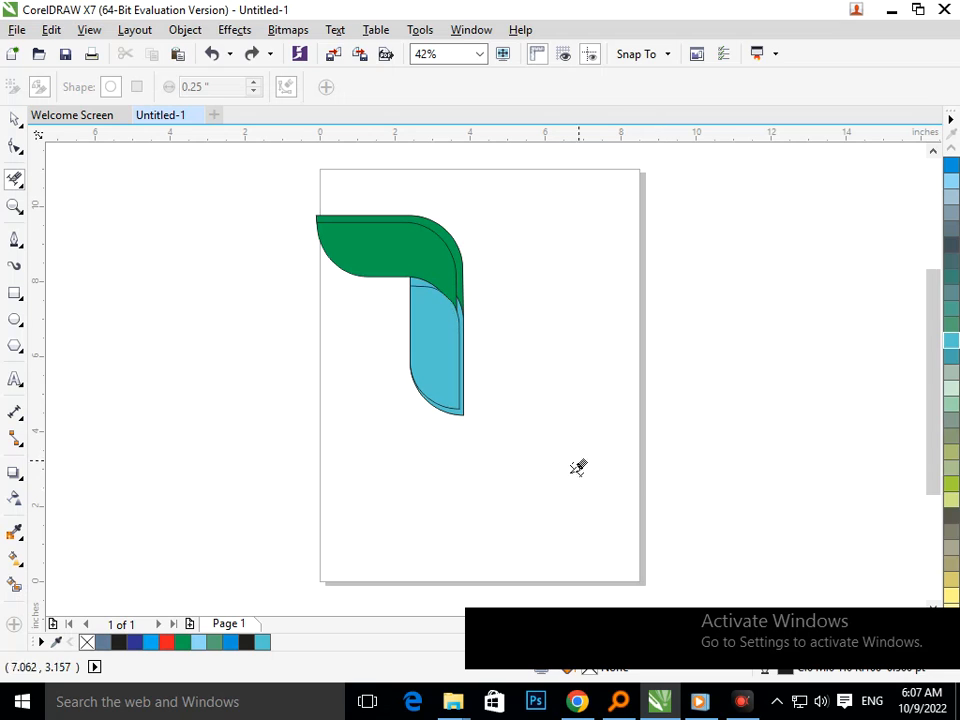
pyautogui.click(14, 121)
pyautogui.click(186, 451)
# Step: Create a filled region from the exposed strip along the turquoise shape's right and bottom edges with Smart Fill and colour it yellow-green
pyautogui.click(14, 586)
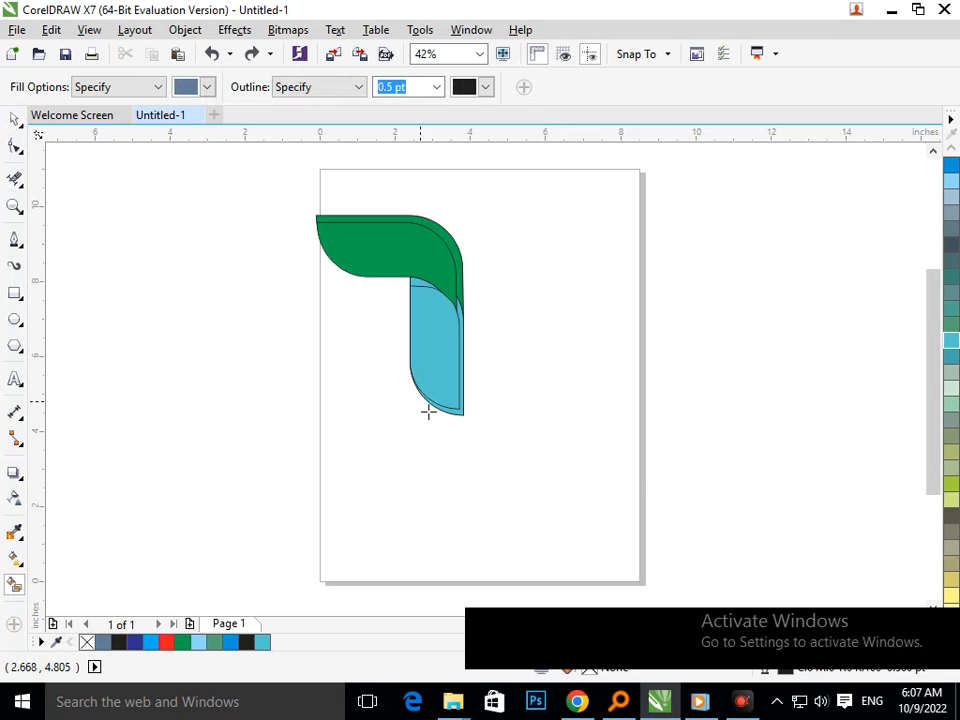
pyautogui.click(461, 402)
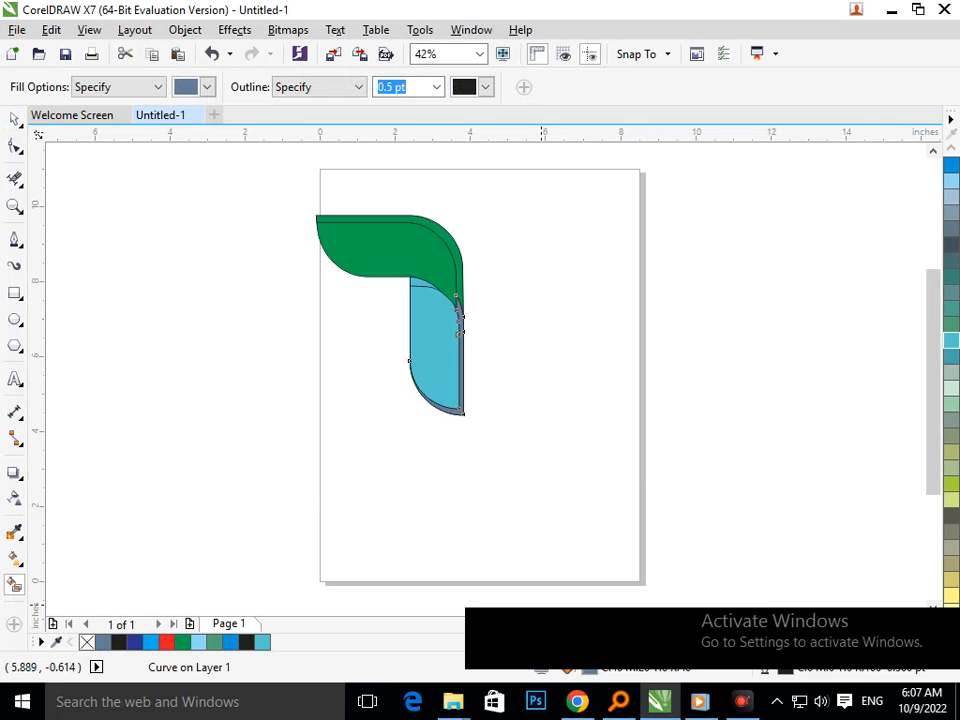
pyautogui.click(953, 488)
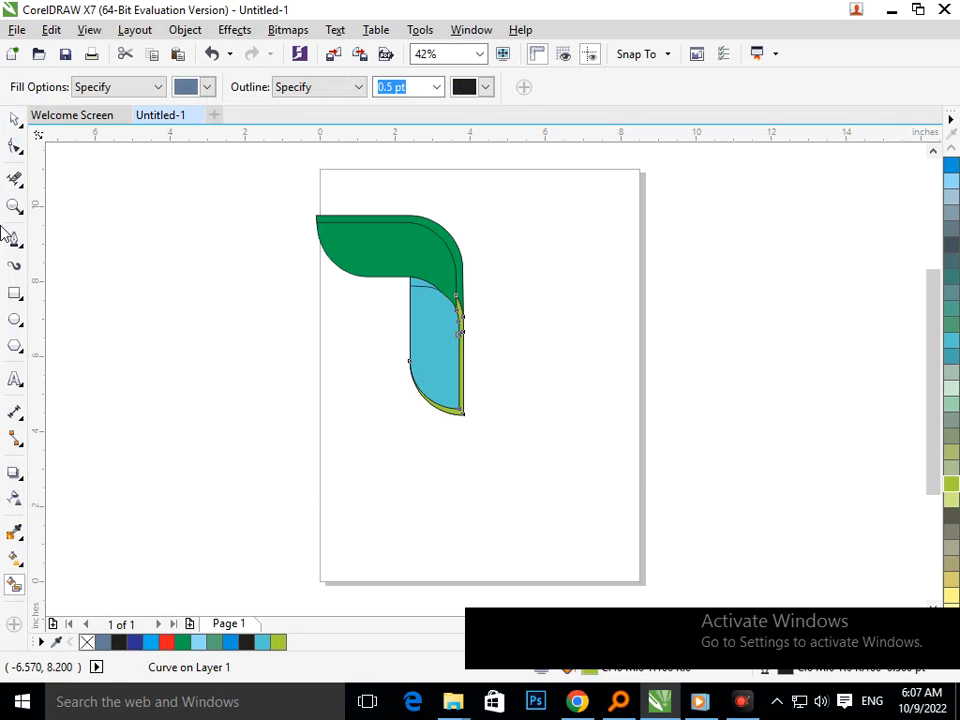
pyautogui.click(14, 120)
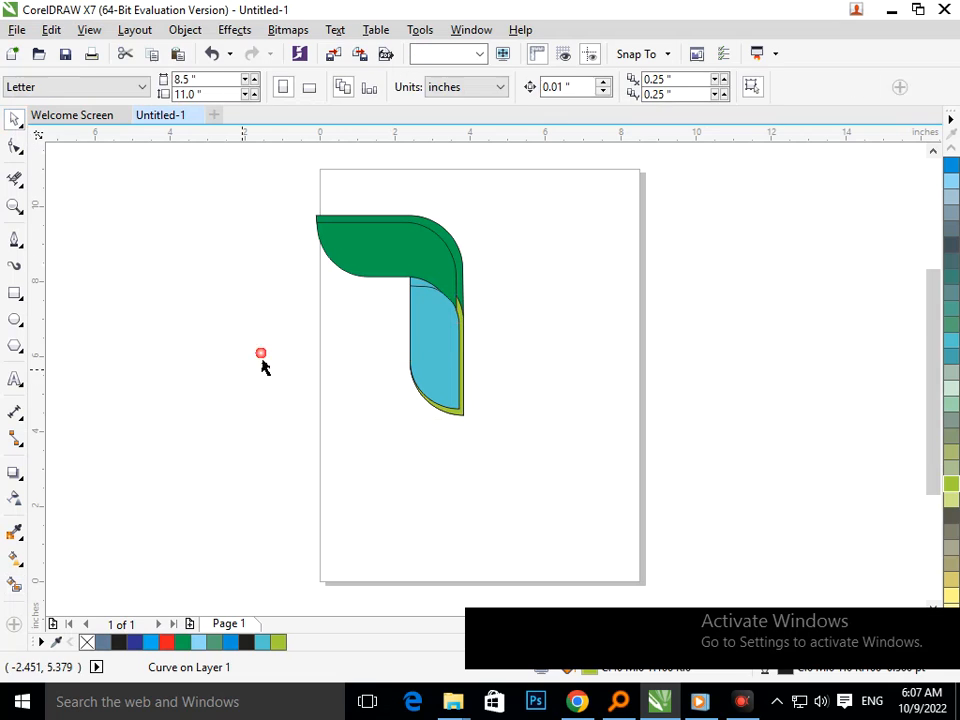
# Step: Recolour the rear green shape Autumn Orange
pyautogui.click(456, 264)
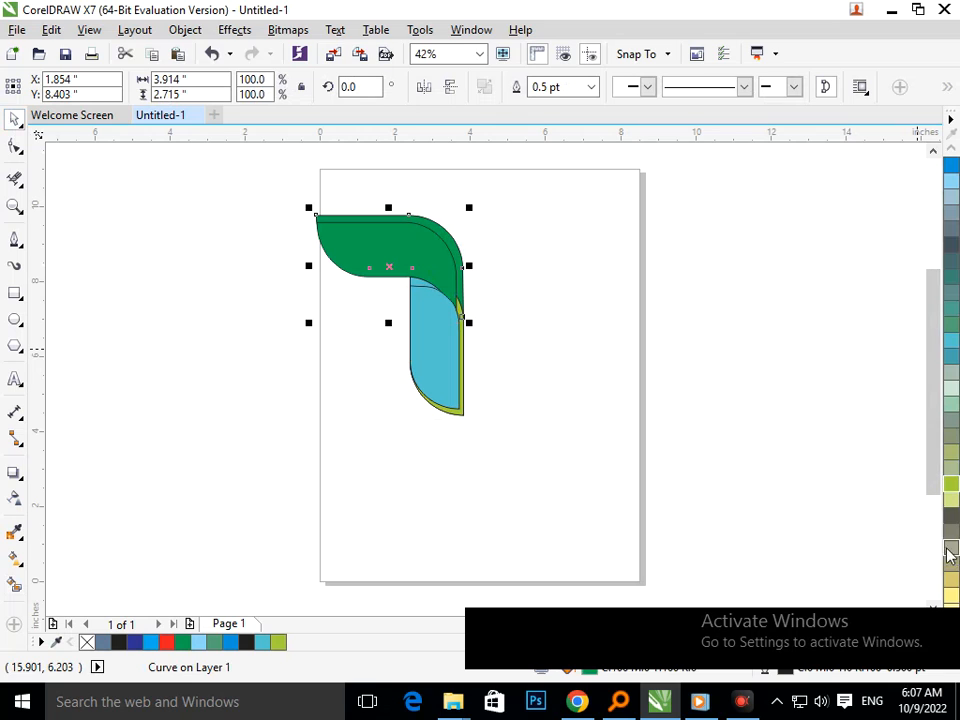
pyautogui.rightClick(952, 577)
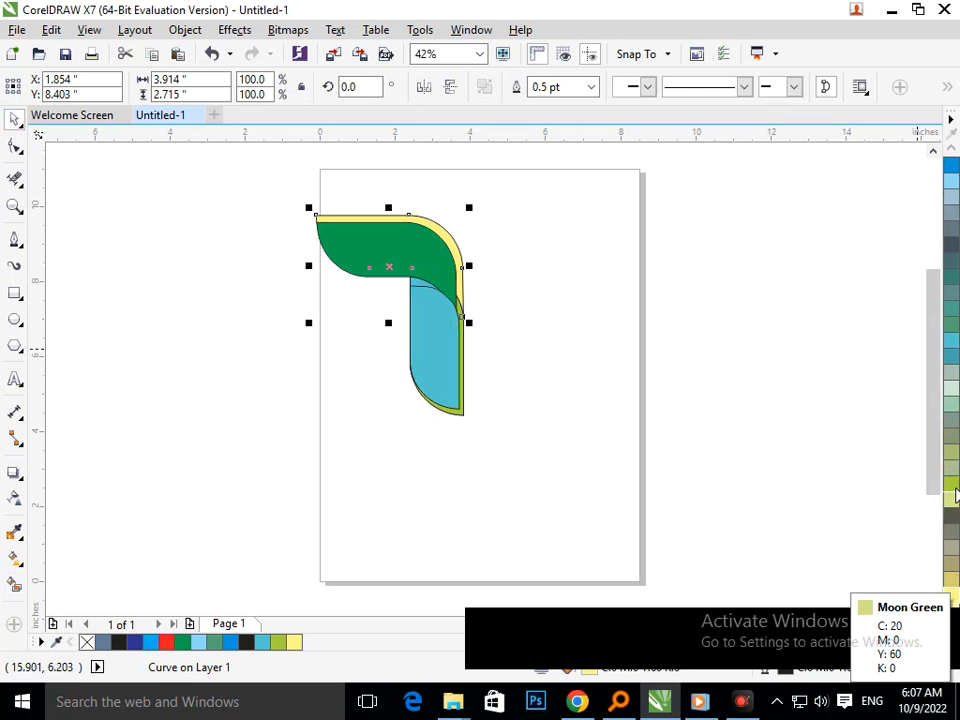
pyautogui.rightClick(952, 487)
pyautogui.scroll(-3, 955, 492)
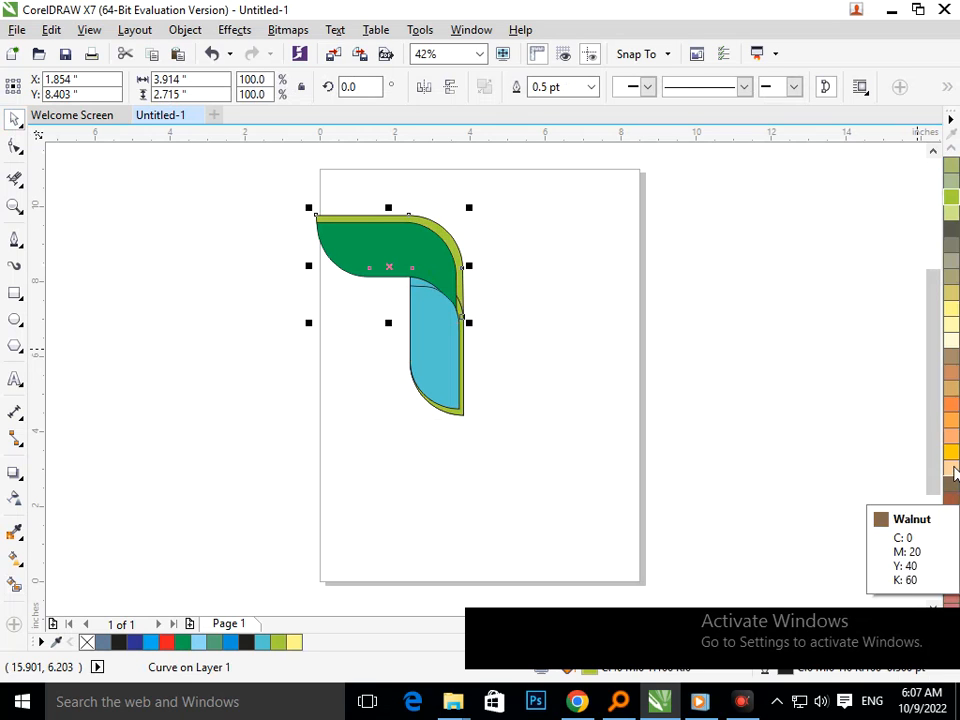
pyautogui.rightClick(951, 405)
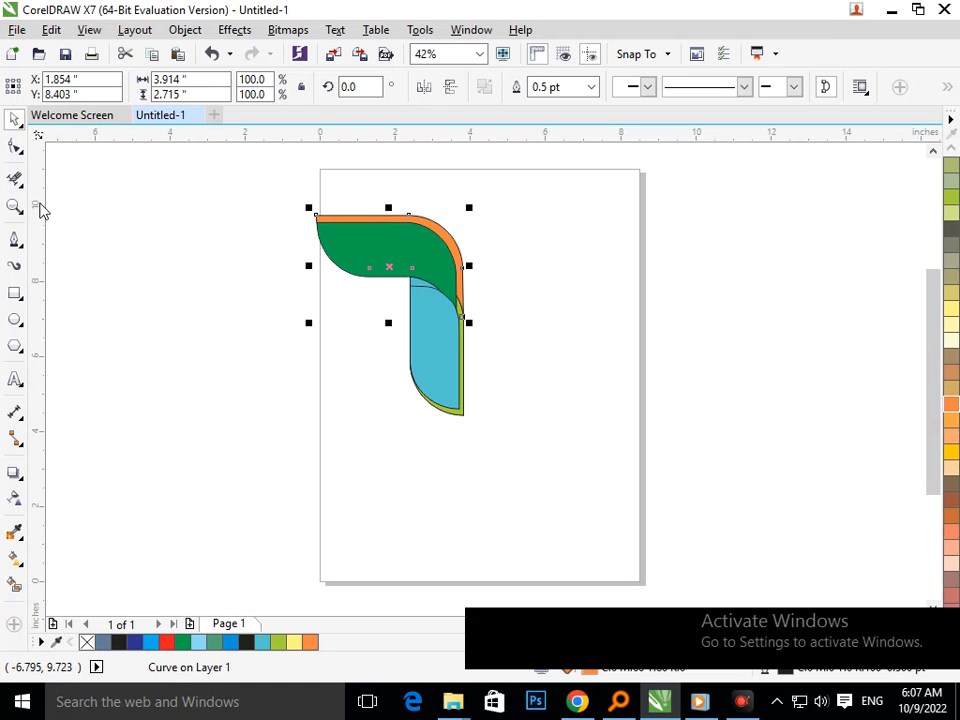
pyautogui.click(195, 375)
# Step: Select all the pieces and move them down and to the right, towards the centre of the page
pyautogui.moveTo(283, 192); pyautogui.dragTo(540, 486)
pyautogui.moveTo(456, 360); pyautogui.dragTo(514, 452)
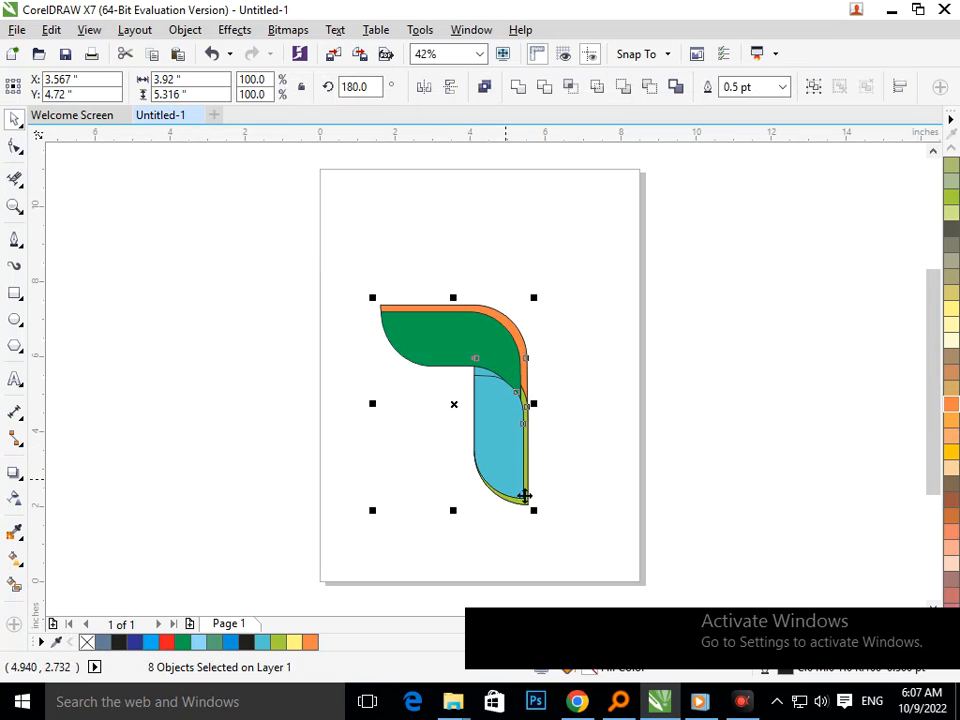
pyautogui.click(603, 410)
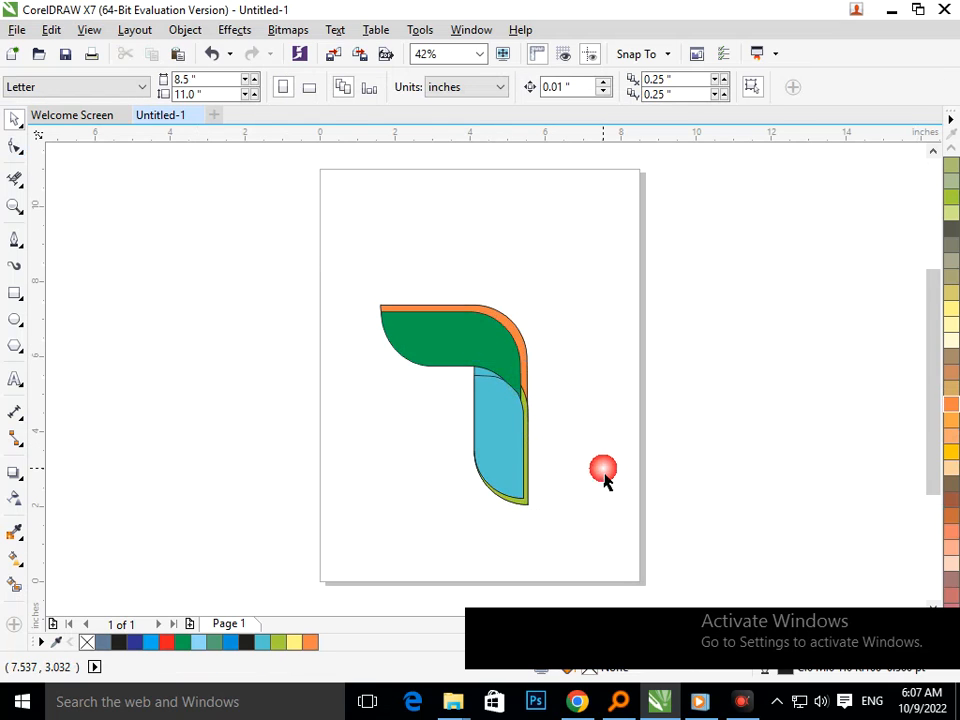
# Step: Draw a circle about 2.02 inches in diameter above the shapes and duplicate it slightly down and to the left
pyautogui.click(14, 322)
pyautogui.moveTo(440, 207)
pyautogui.mouseDown()
pyautogui.moveTo(502, 269)
pyautogui.moveTo(523, 274)
pyautogui.moveTo(529, 302)
pyautogui.moveTo(517, 300)
pyautogui.mouseUp()
pyautogui.hotkey('ctrl', 'z')
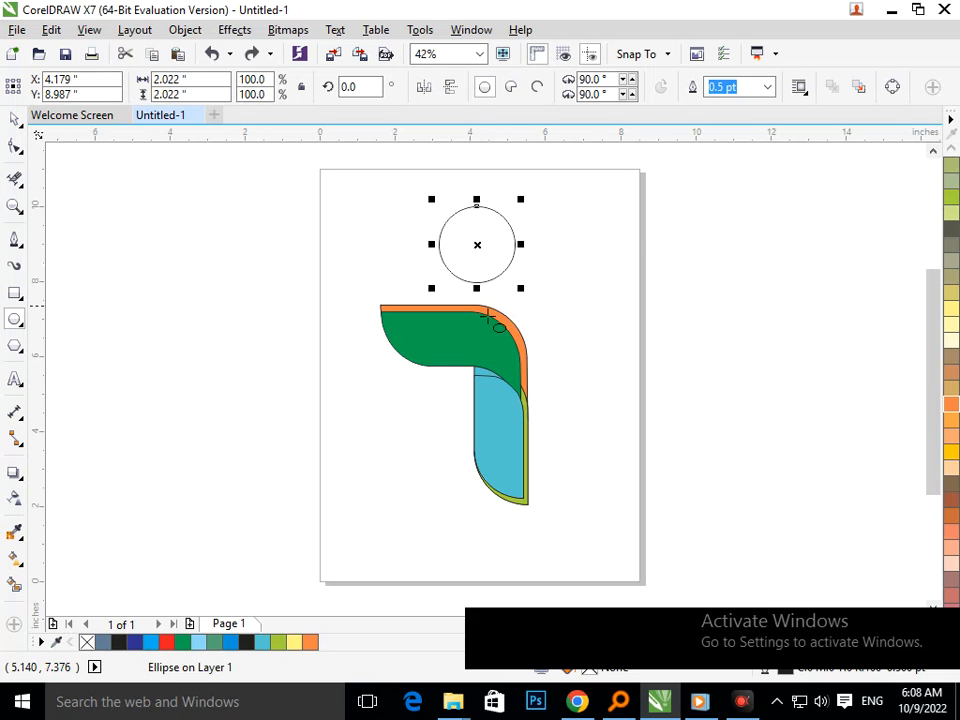
pyautogui.click(15, 119)
pyautogui.click(325, 400)
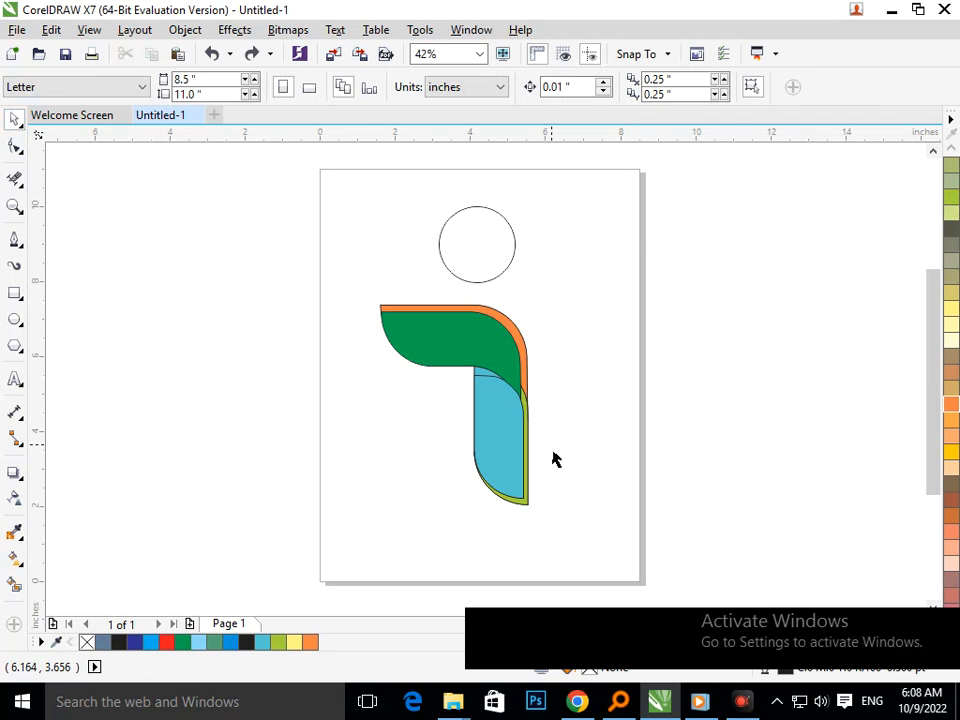
pyautogui.moveTo(476, 254); pyautogui.dragTo(482, 270)
pyautogui.click(618, 326)
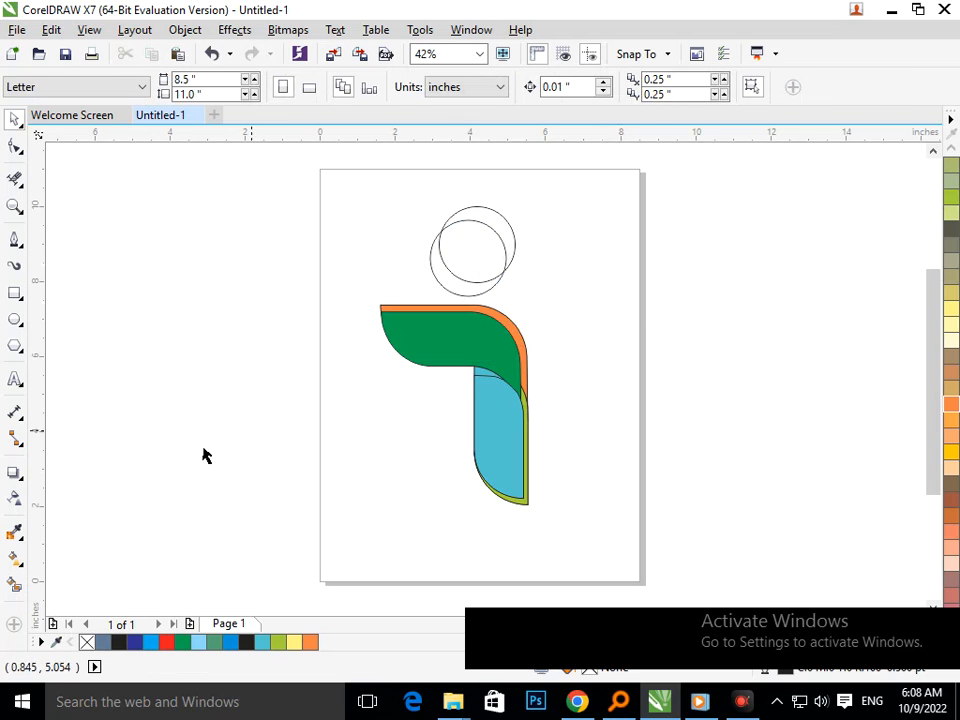
# Step: Create a filled region from the overlap of the two circles with Smart Fill and colour it green
pyautogui.click(16, 562)
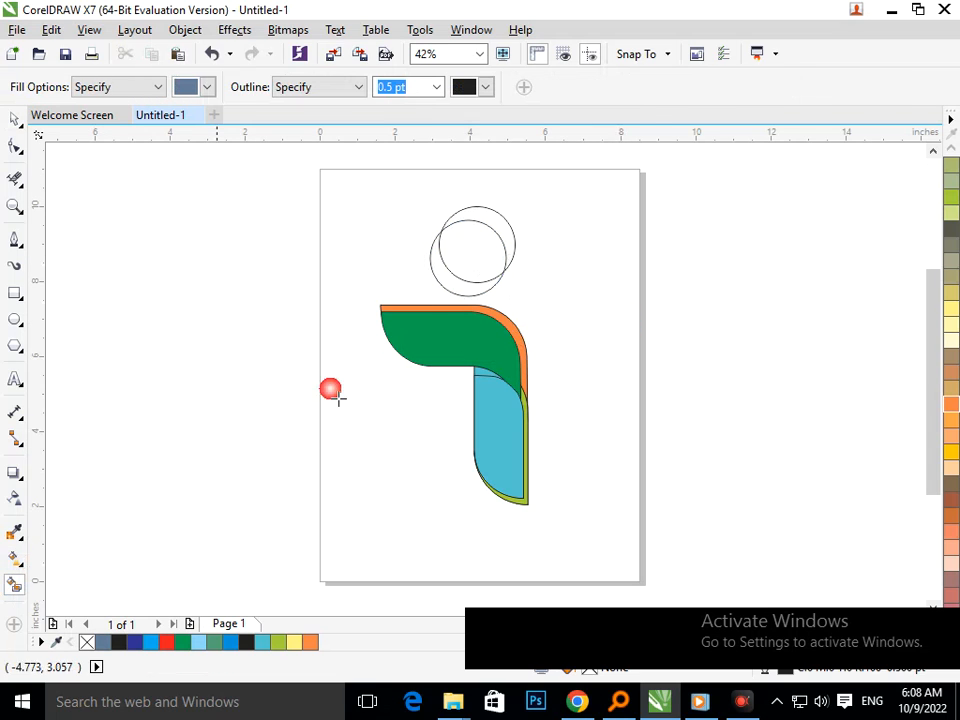
pyautogui.click(506, 277)
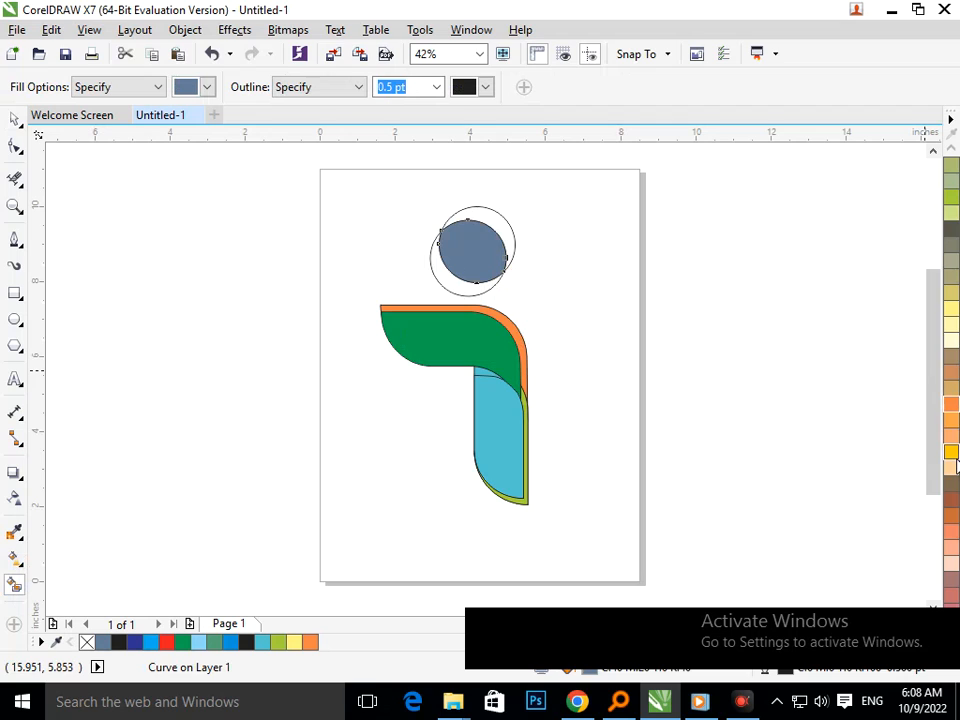
pyautogui.scroll(-5, 955, 465)
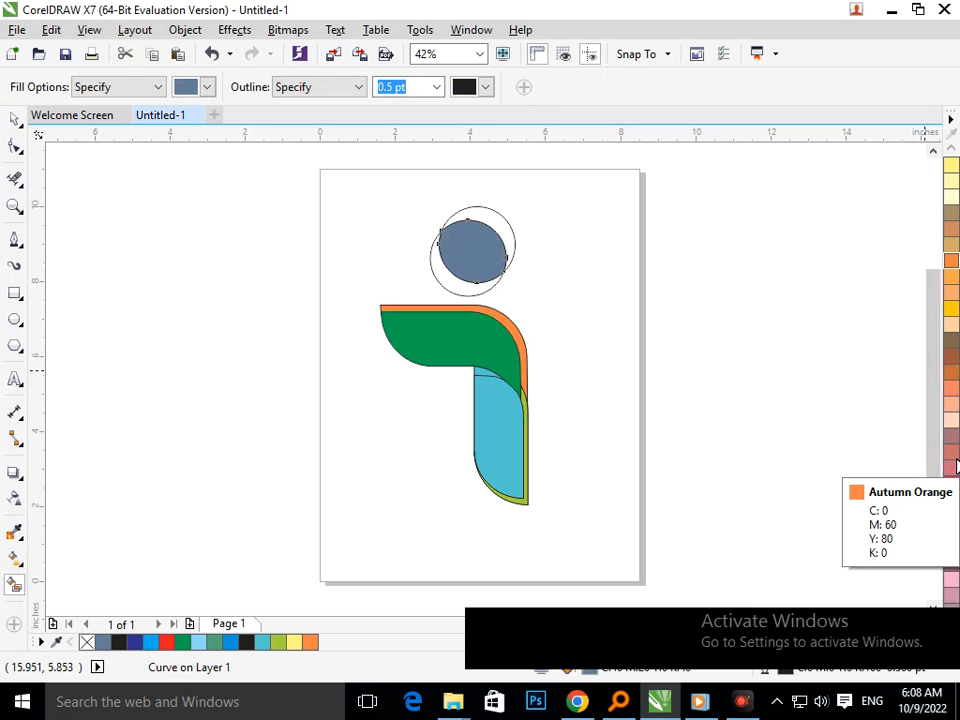
pyautogui.scroll(8, 955, 465)
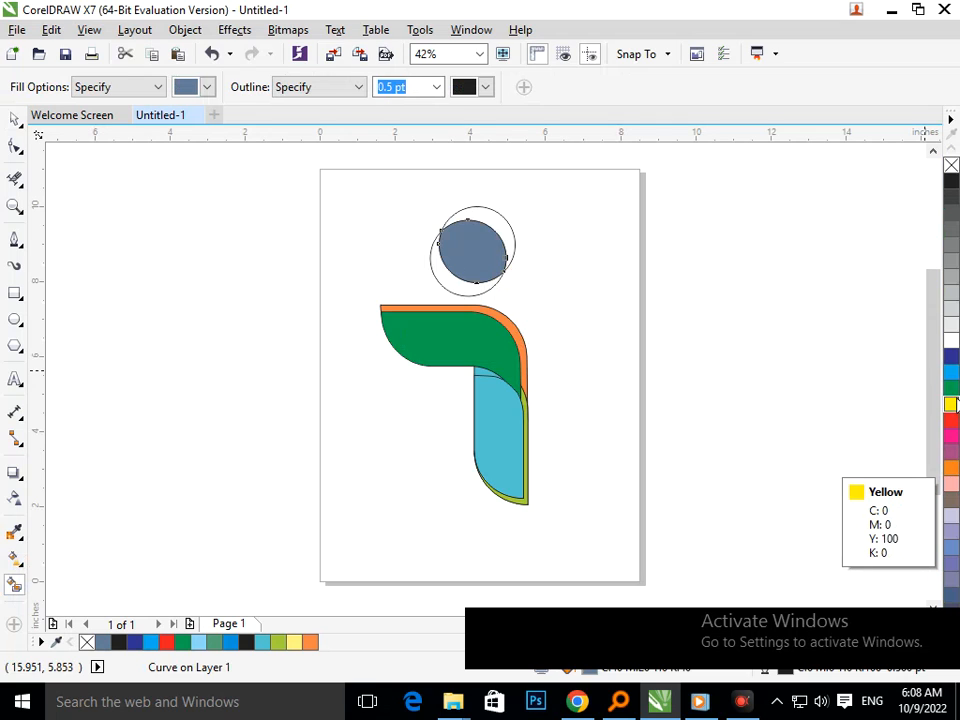
pyautogui.click(951, 388)
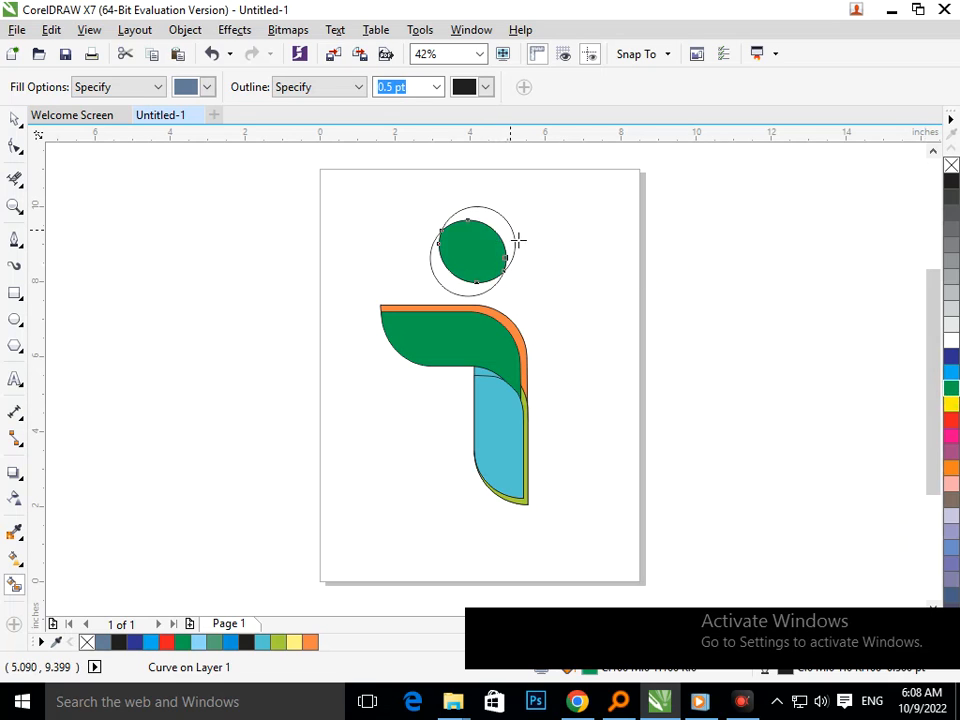
# Step: Create a filled region from the upper-right crescent between the circles with Smart Fill and colour it light blue
pyautogui.click(509, 237)
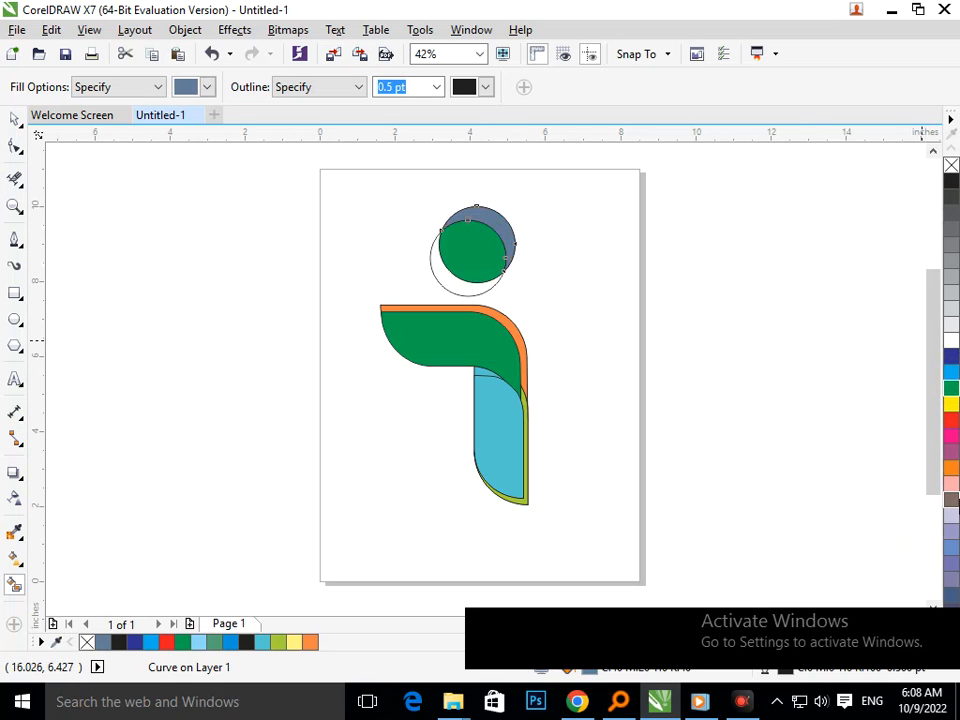
pyautogui.scroll(-3, 951, 400)
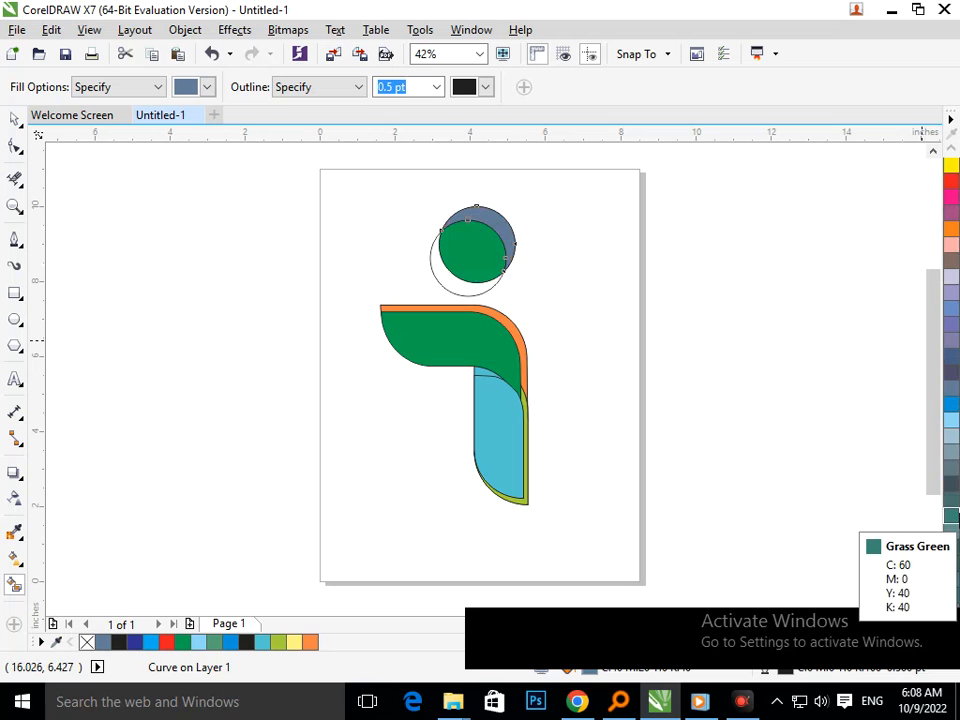
pyautogui.click(951, 424)
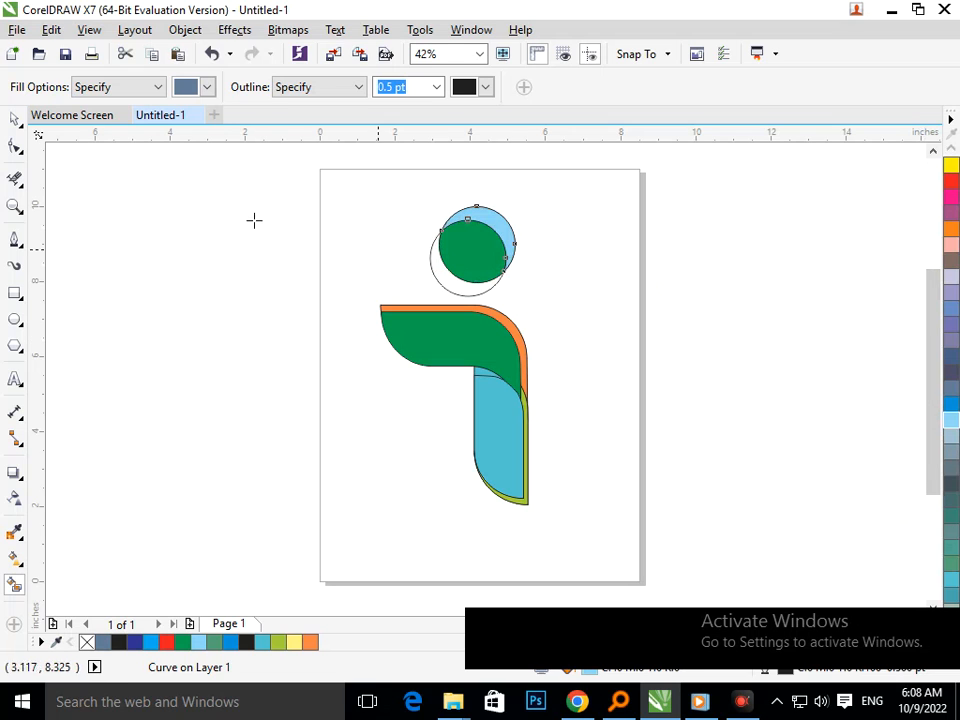
# Step: Delete the leftover unfilled circle behind the green and light blue circle regions
pyautogui.click(13, 120)
pyautogui.click(311, 251)
pyautogui.click(435, 279)
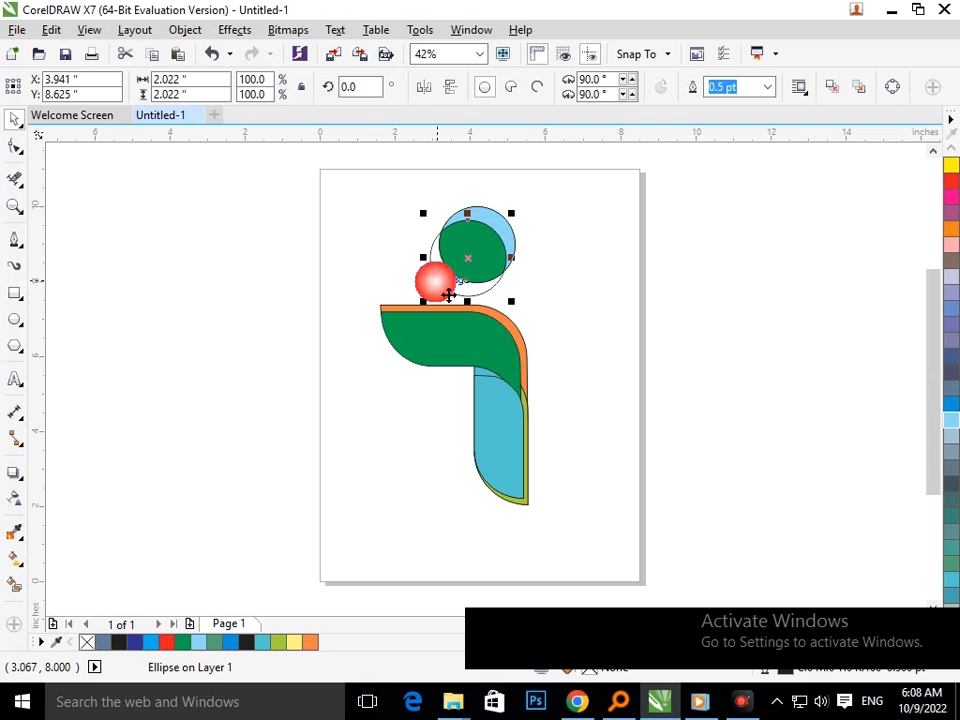
pyautogui.press('Delete')
# Step: Remove the extra curved line near the top of the turquoise piece with Virtual Segment Delete
pyautogui.press('F2')
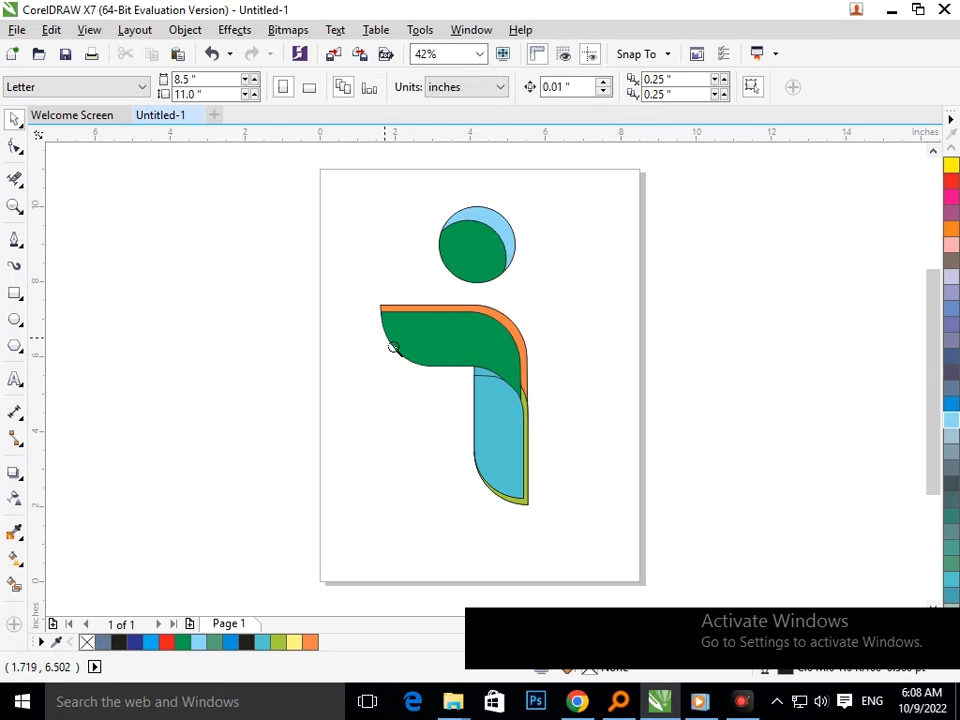
pyautogui.moveTo(275, 157); pyautogui.dragTo(700, 576)
pyautogui.press('F3')
pyautogui.press('F2')
pyautogui.moveTo(381, 234); pyautogui.dragTo(622, 470)
pyautogui.press('F2')
pyautogui.moveTo(385, 349); pyautogui.dragTo(574, 481)
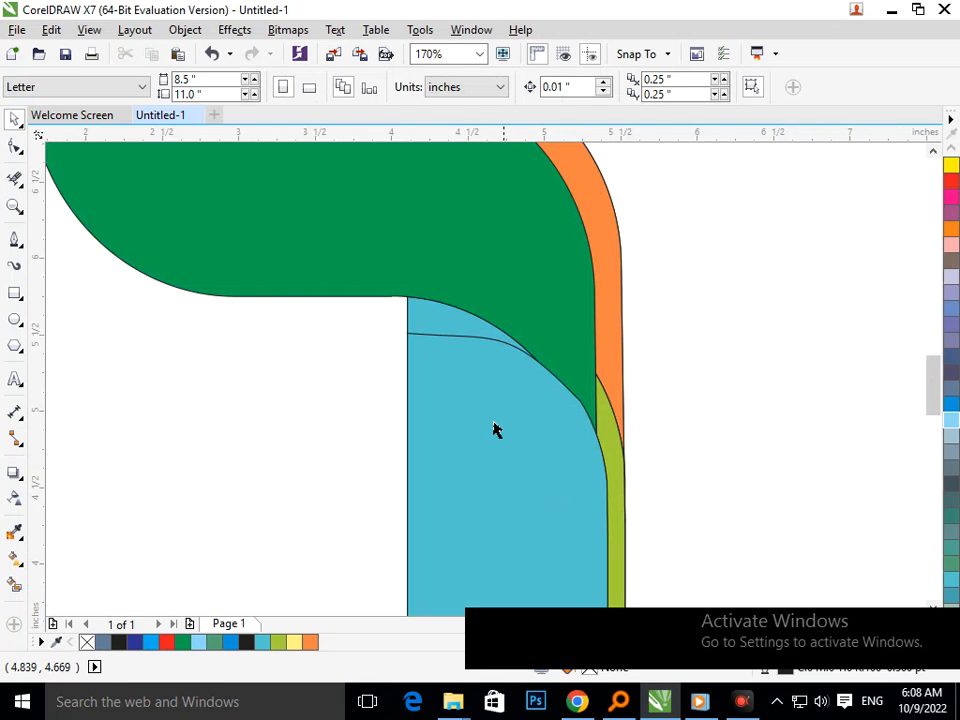
pyautogui.moveTo(463, 324); pyautogui.dragTo(577, 406)
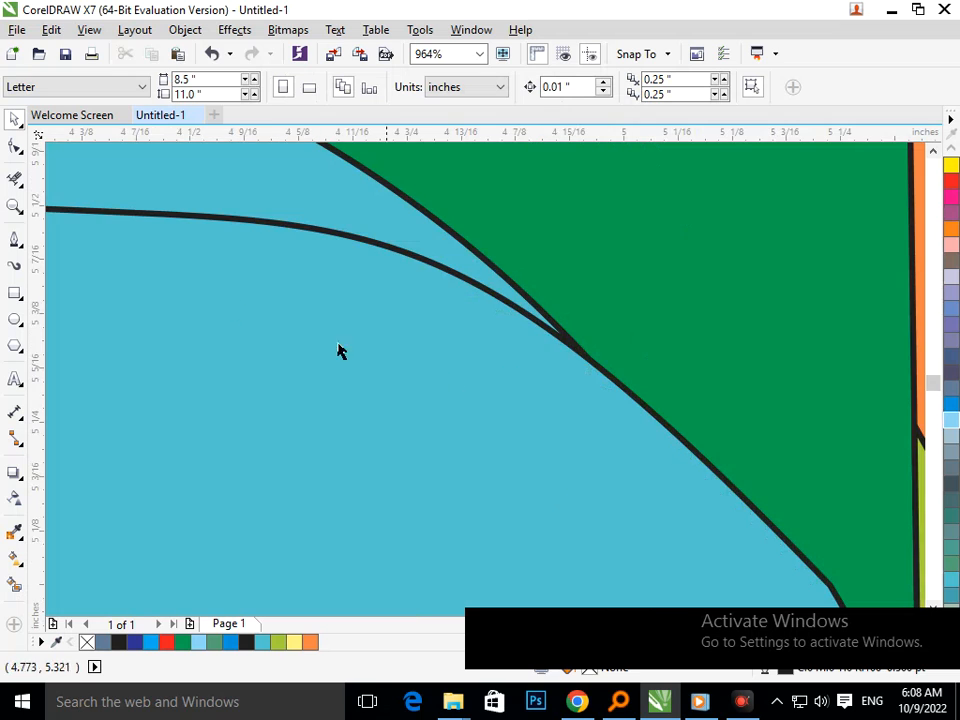
pyautogui.click(15, 178)
pyautogui.click(214, 199)
pyautogui.click(244, 236)
pyautogui.press('F3')
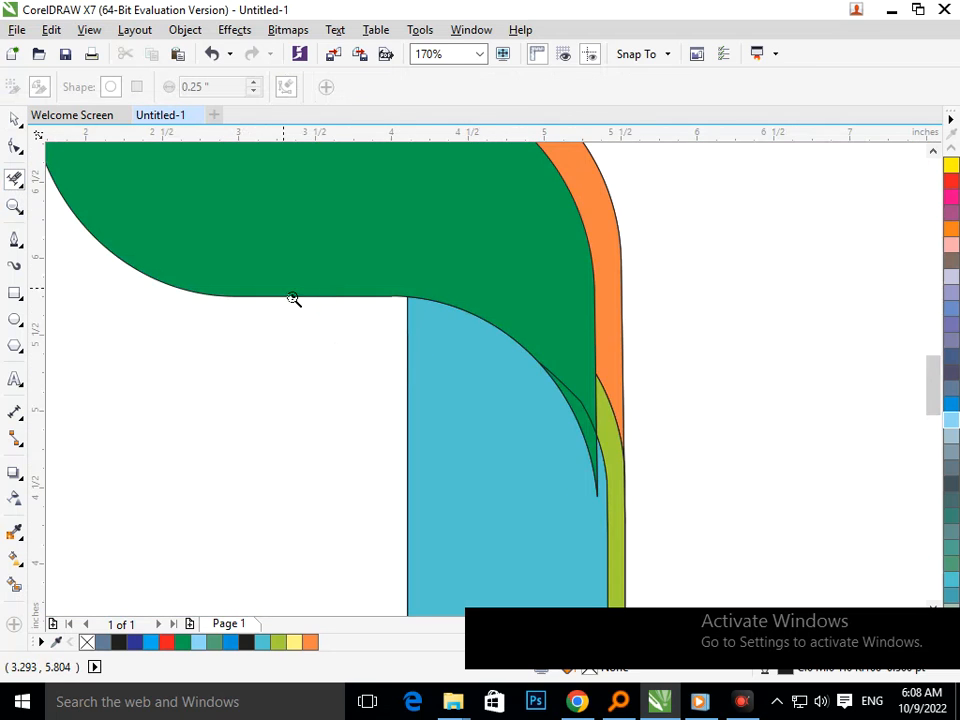
# Step: Move the pointed node where the green and turquoise pieces meet onto the lime strip's inner edge with the Shape tool
pyautogui.press('F3')
pyautogui.moveTo(469, 402); pyautogui.dragTo(541, 496)
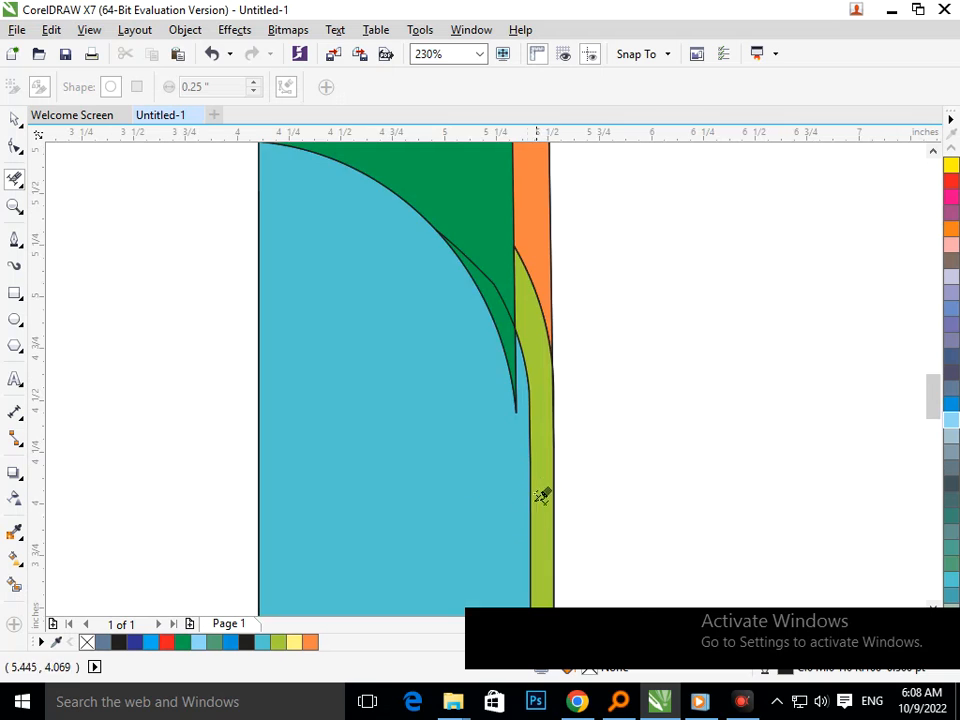
pyautogui.moveTo(464, 343); pyautogui.dragTo(536, 432)
pyautogui.press('F3')
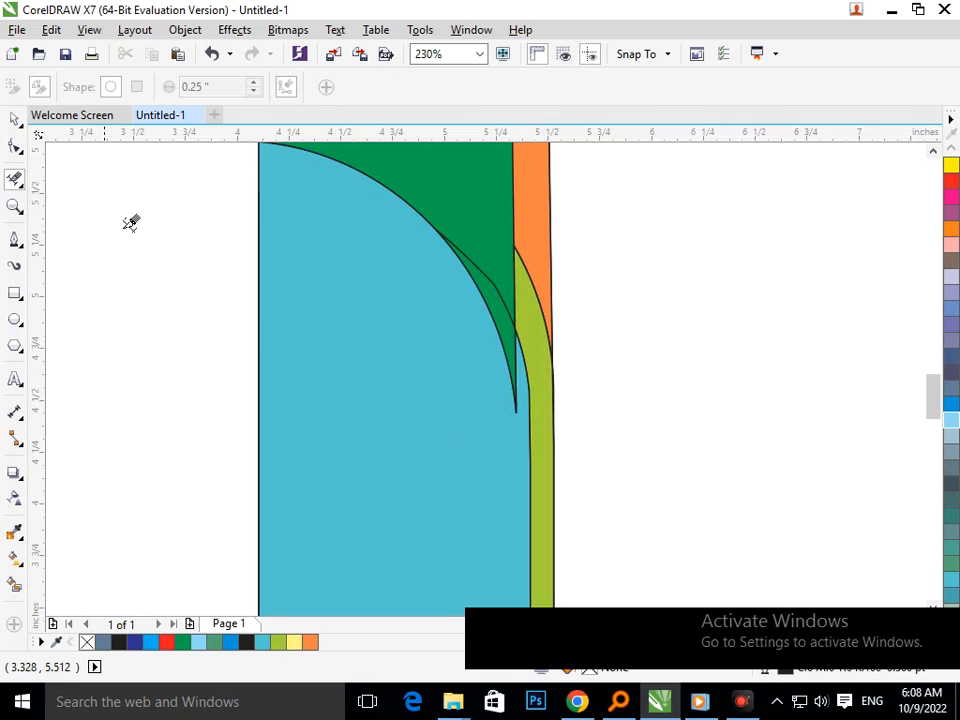
pyautogui.click(15, 148)
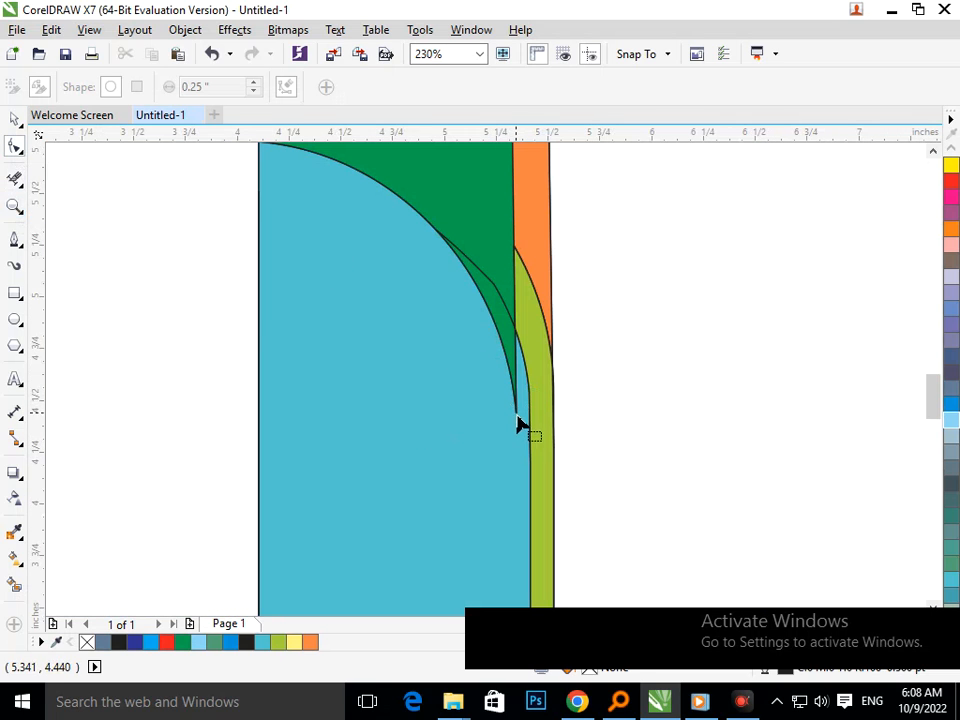
pyautogui.click(519, 424)
pyautogui.moveTo(525, 418); pyautogui.dragTo(530, 414)
pyautogui.click(517, 413)
pyautogui.click(608, 408)
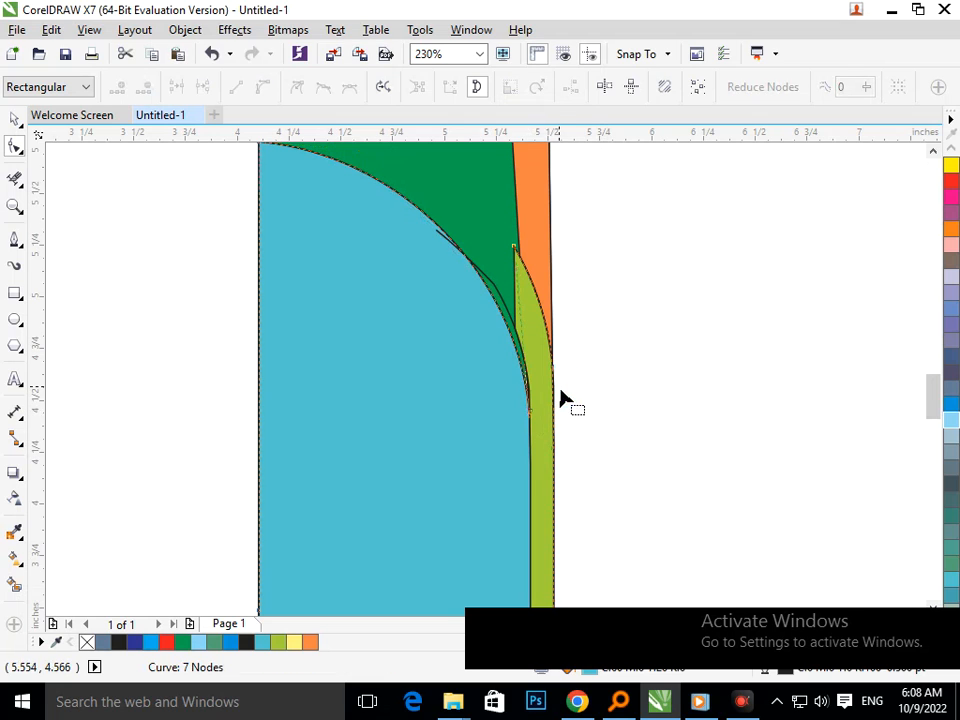
# Step: Reshape the upper inner curve of the lime strip so it follows the edge of the turquoise and green pieces
pyautogui.click(531, 370)
pyautogui.click(531, 397)
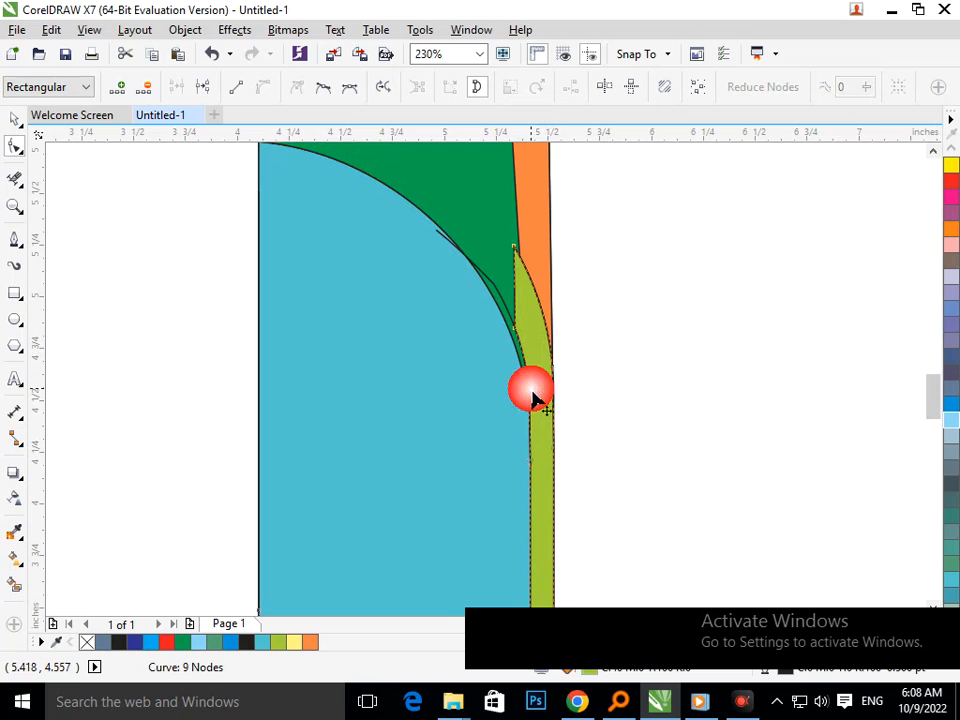
pyautogui.moveTo(525, 350)
pyautogui.mouseDown()
pyautogui.moveTo(536, 351)
pyautogui.moveTo(521, 331)
pyautogui.mouseUp()
pyautogui.click(606, 381)
pyautogui.scroll(-1, 560, 369)
pyautogui.scroll(-4, 560, 369)
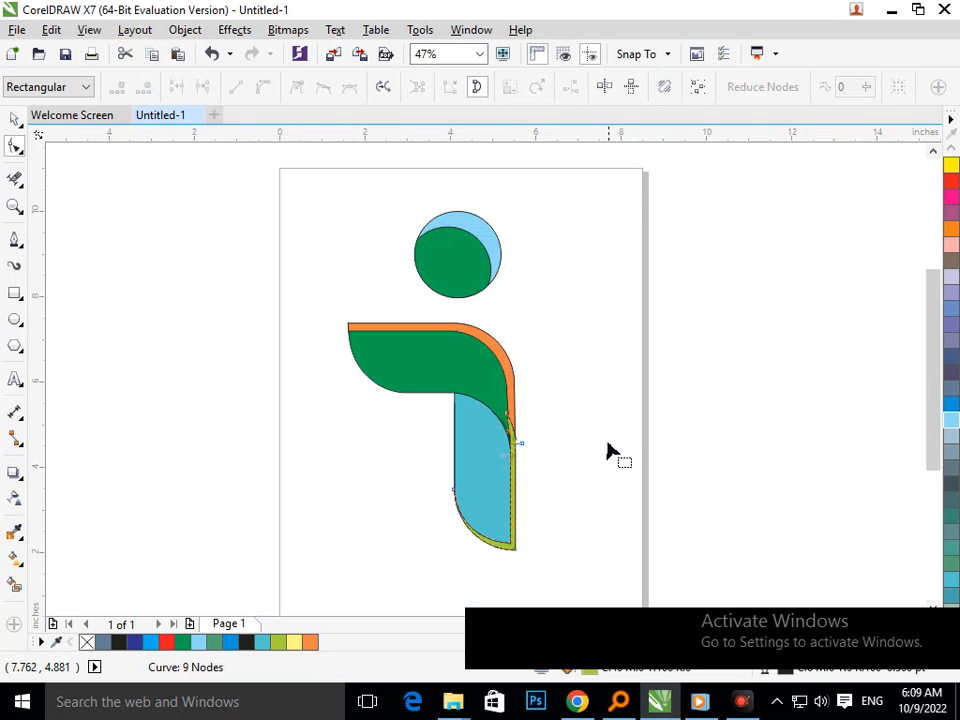
# Step: Scale the circle pieces down to about 1.59 inches selection width and move them slightly down and to the right
pyautogui.click(15, 119)
pyautogui.click(403, 465)
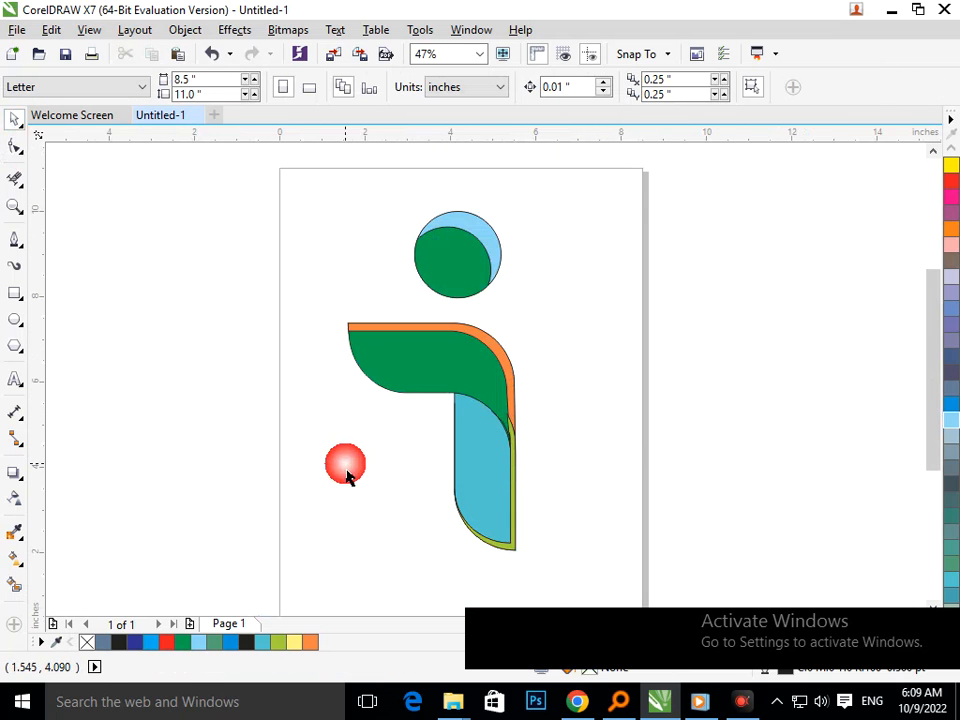
pyautogui.moveTo(542, 312); pyautogui.dragTo(497, 300)
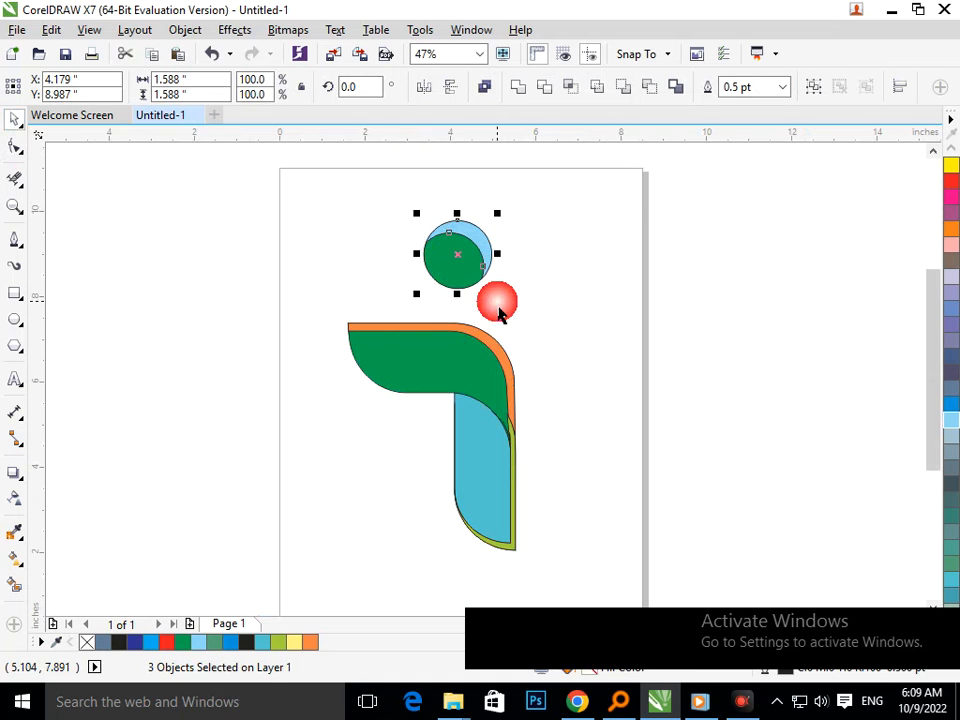
pyautogui.moveTo(467, 259)
pyautogui.mouseDown()
pyautogui.moveTo(480, 272)
pyautogui.moveTo(474, 279)
pyautogui.mouseUp()
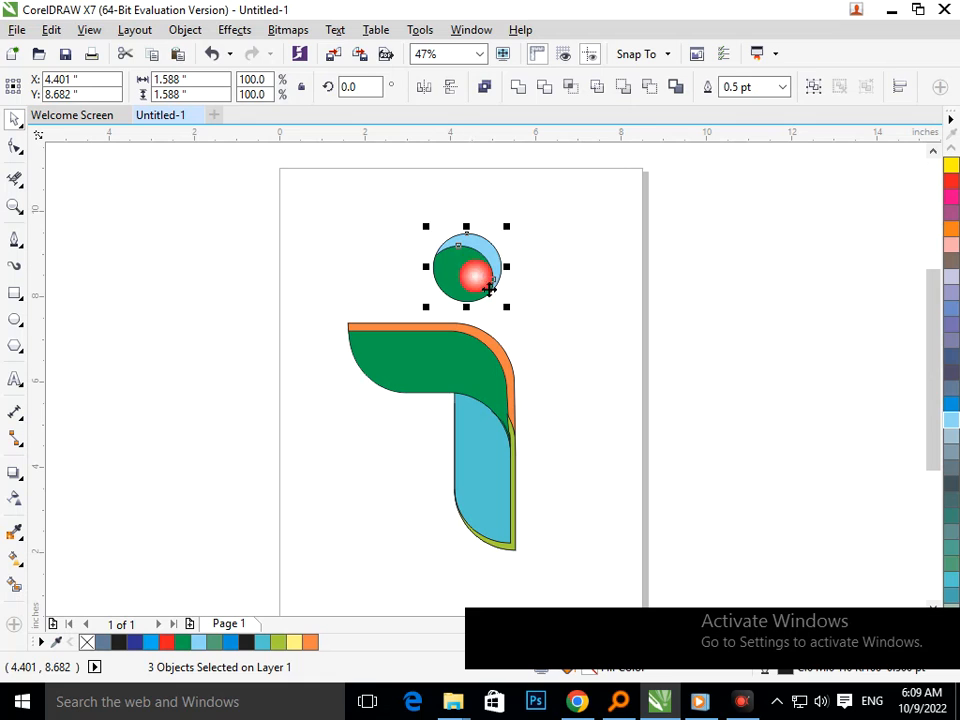
# Step: Try to narrow the upper orange piece horizontally to about 84.2% of its width
pyautogui.click(578, 362)
pyautogui.rightClick(574, 504)
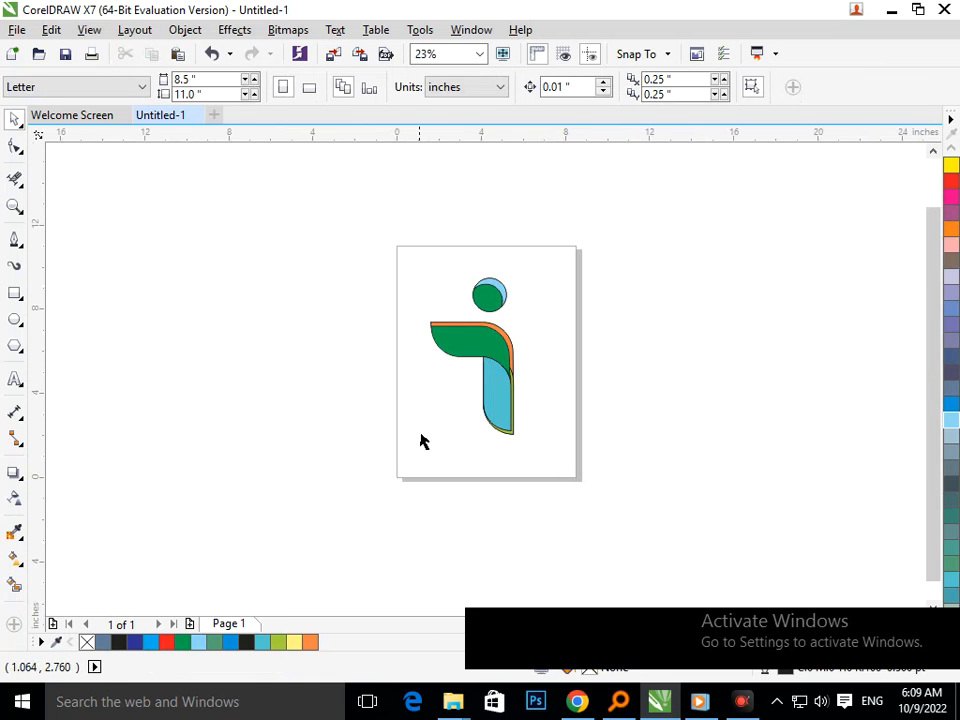
pyautogui.moveTo(426, 326); pyautogui.dragTo(528, 470)
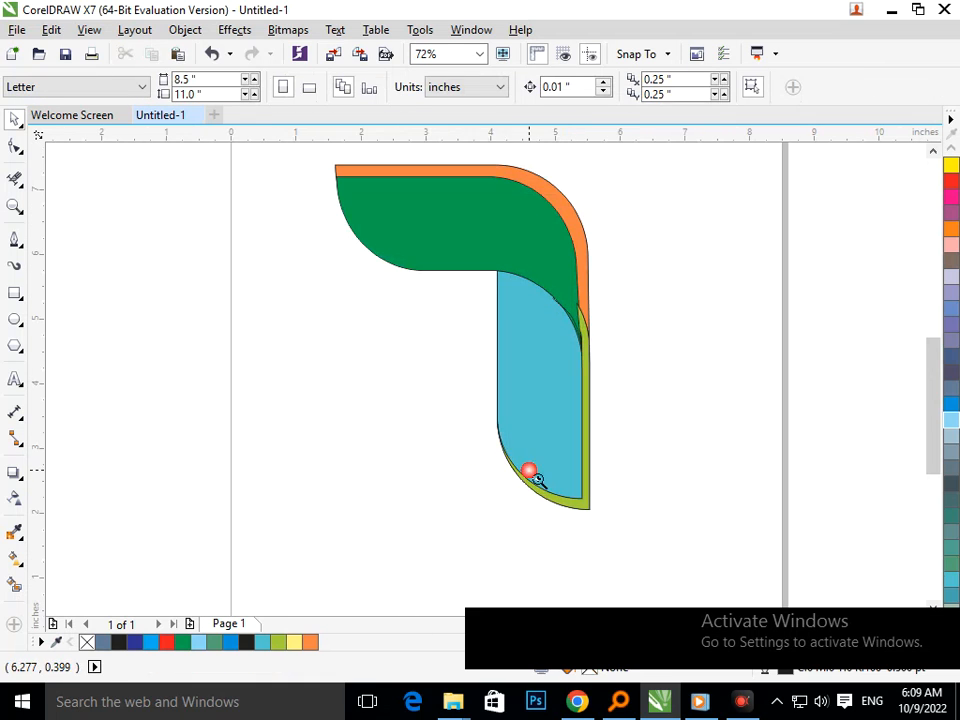
pyautogui.rightClick(489, 395)
pyautogui.press('space')
pyautogui.moveTo(407, 298); pyautogui.dragTo(615, 438)
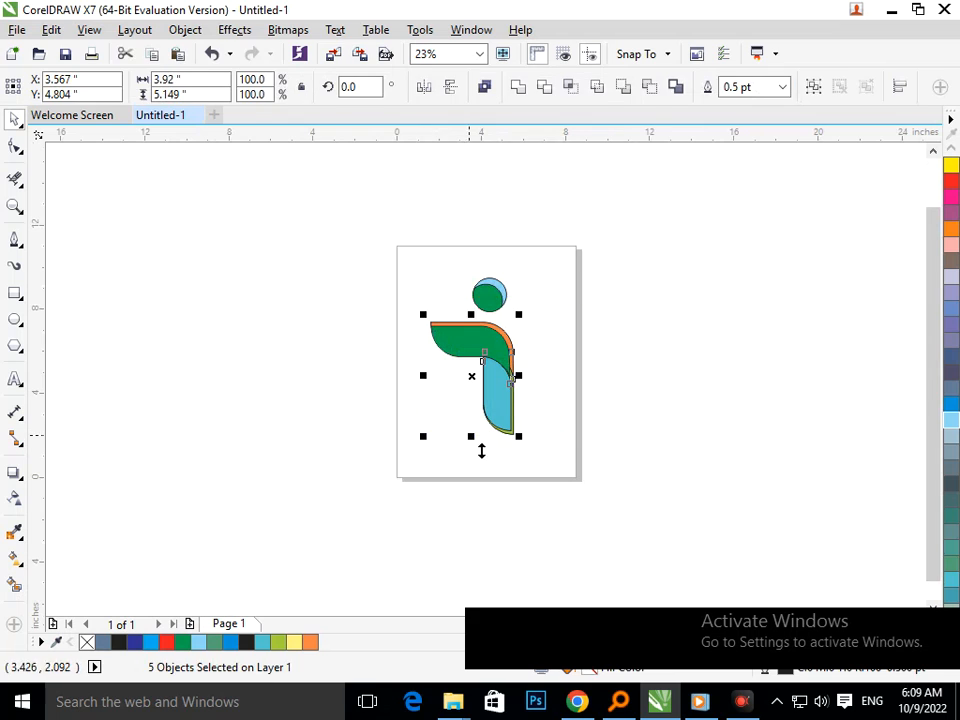
pyautogui.click(422, 410)
pyautogui.moveTo(497, 390); pyautogui.dragTo(541, 387)
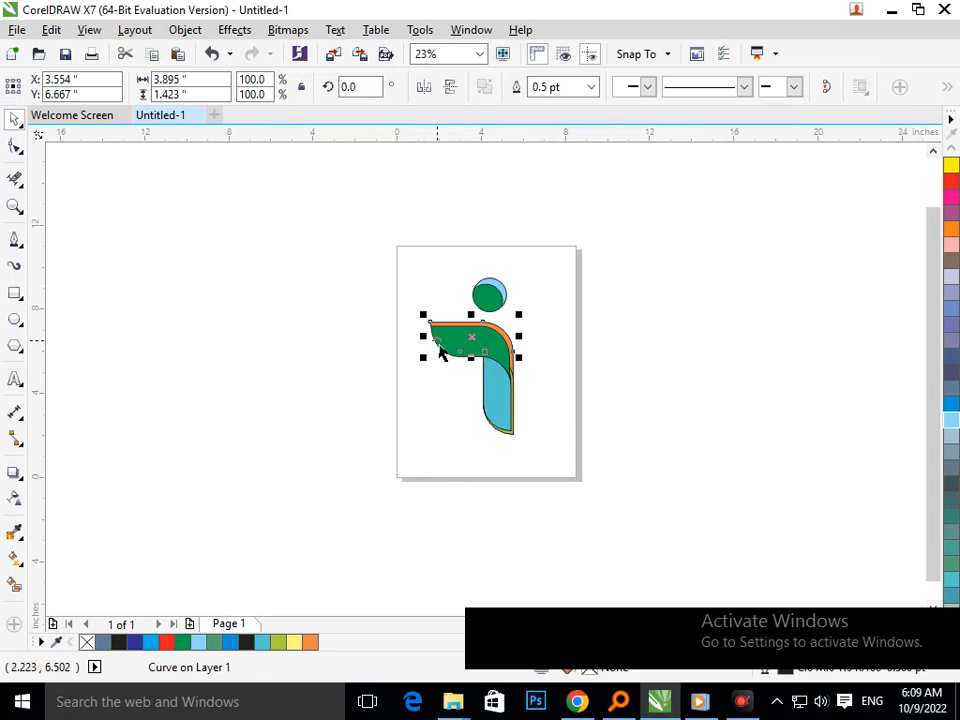
pyautogui.moveTo(438, 349); pyautogui.dragTo(451, 345)
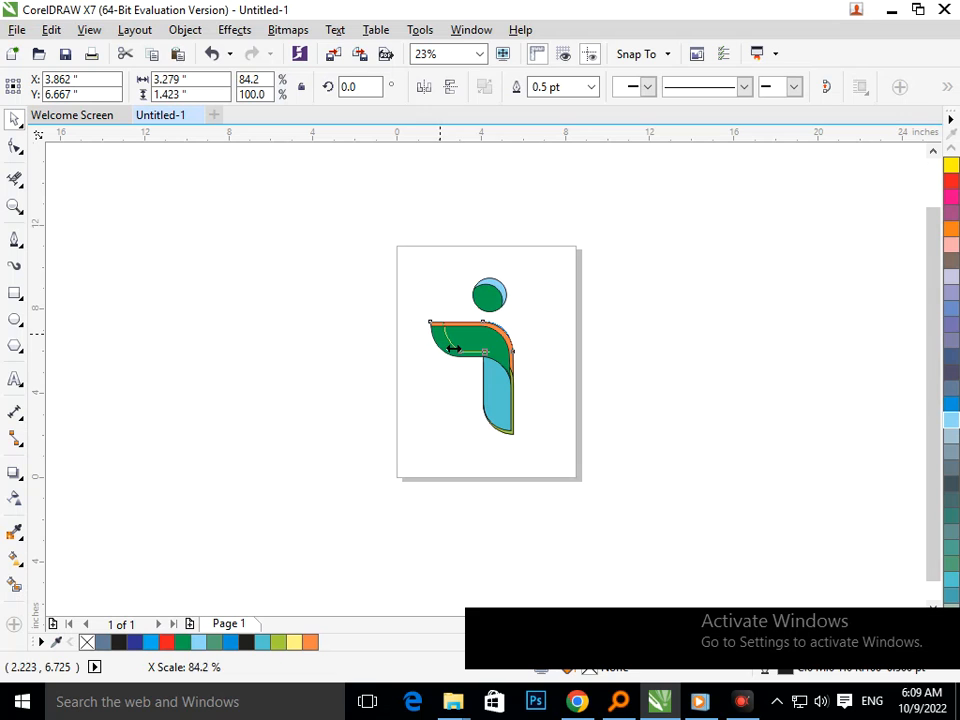
pyautogui.click(460, 427)
# Step: Select the upper green and orange pieces together and narrow them slightly from their left end
pyautogui.moveTo(401, 296); pyautogui.dragTo(620, 420)
pyautogui.moveTo(437, 370)
pyautogui.mouseDown()
pyautogui.moveTo(451, 372)
pyautogui.moveTo(432, 367)
pyautogui.mouseUp()
pyautogui.click(566, 405)
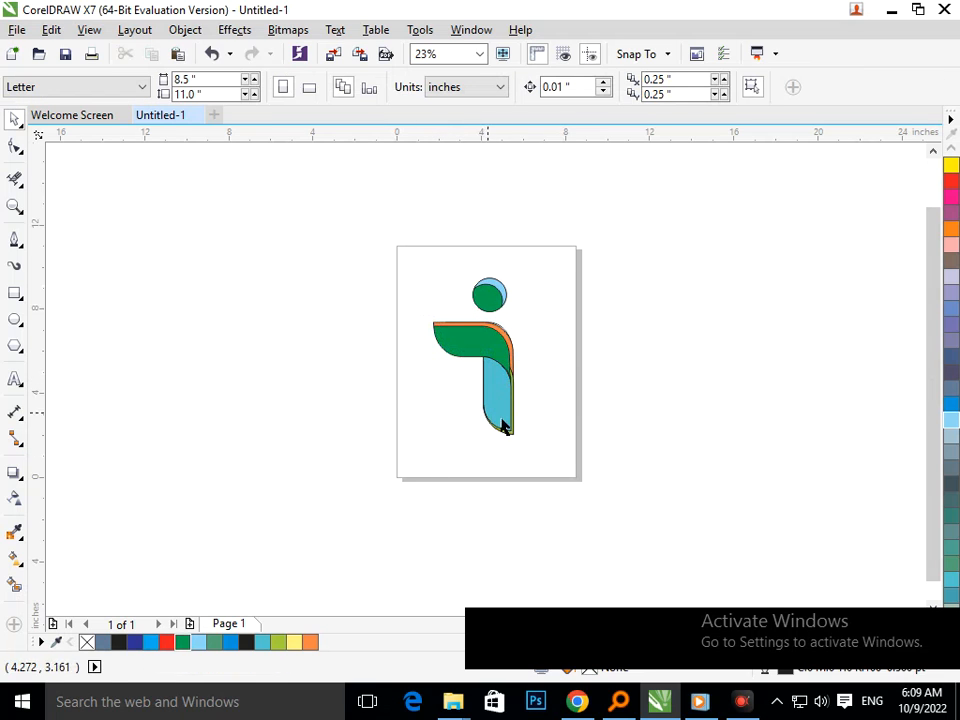
pyautogui.press('F2')
pyautogui.moveTo(380, 237); pyautogui.dragTo(600, 495)
pyautogui.press('F2')
pyautogui.rightClick(531, 367)
pyautogui.press('F2')
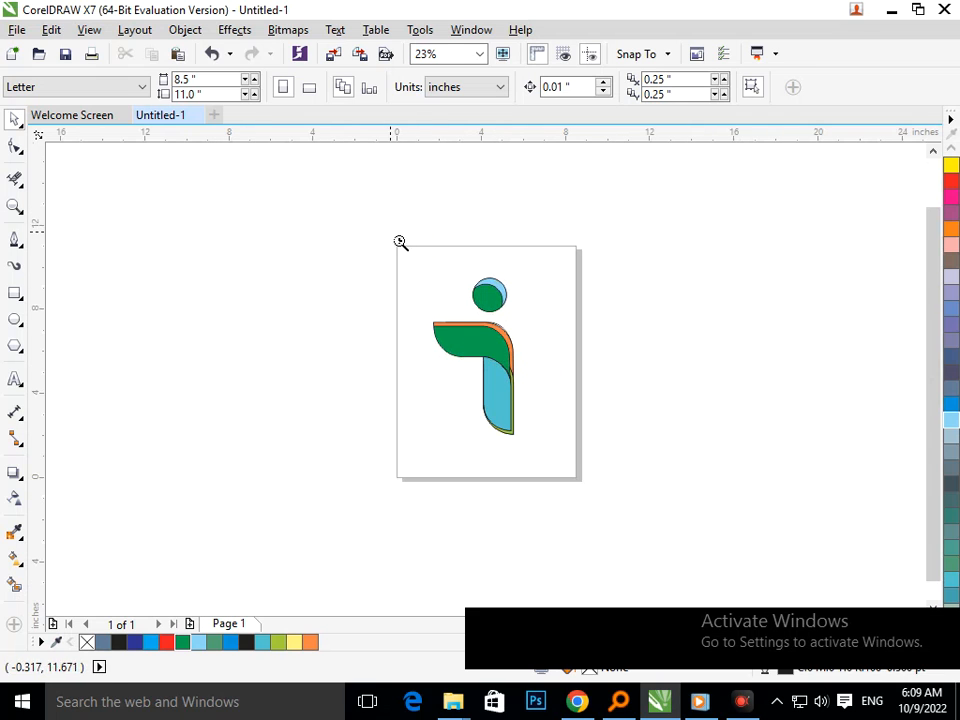